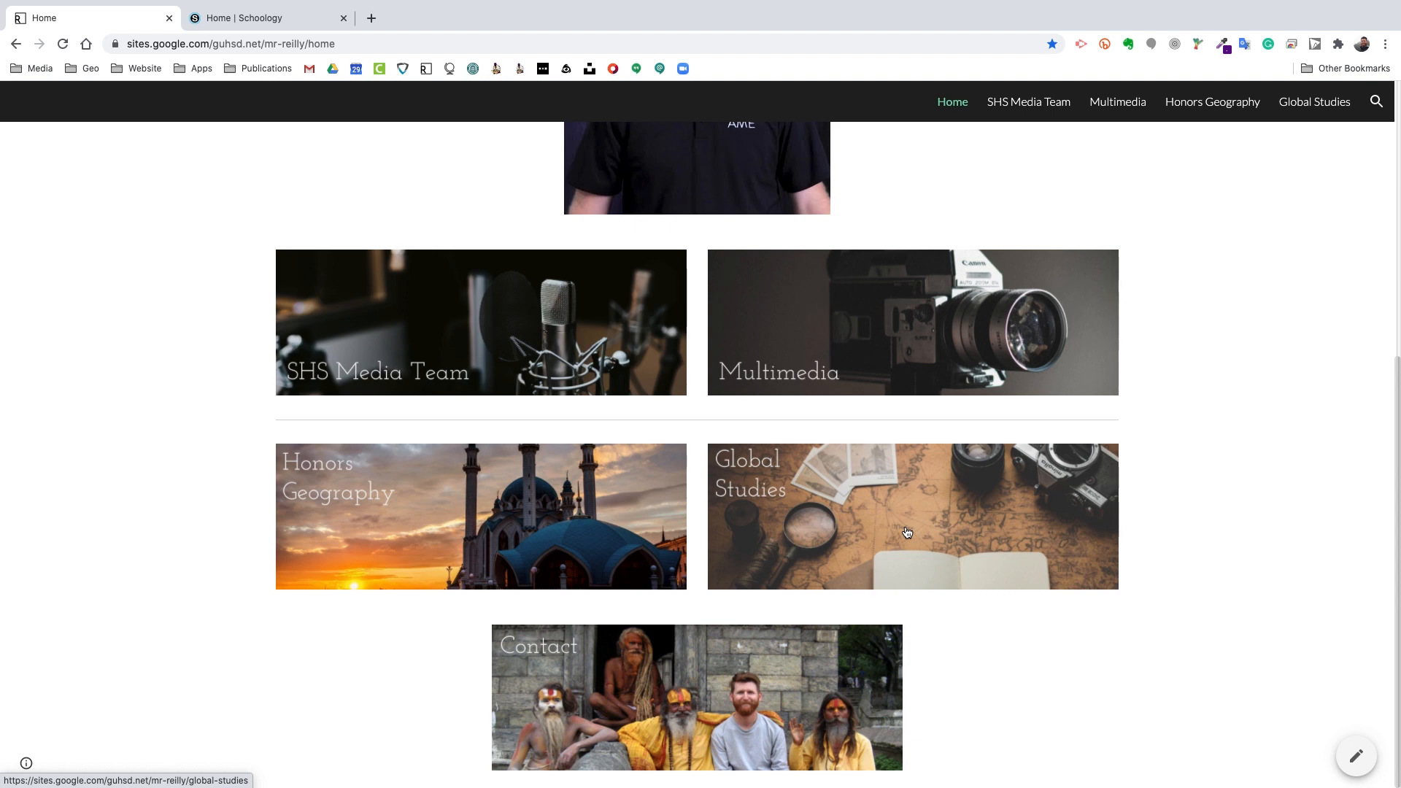
Step: Open the Honors Geography course page and expand, then collapse, Step 1
left_click(567, 537)
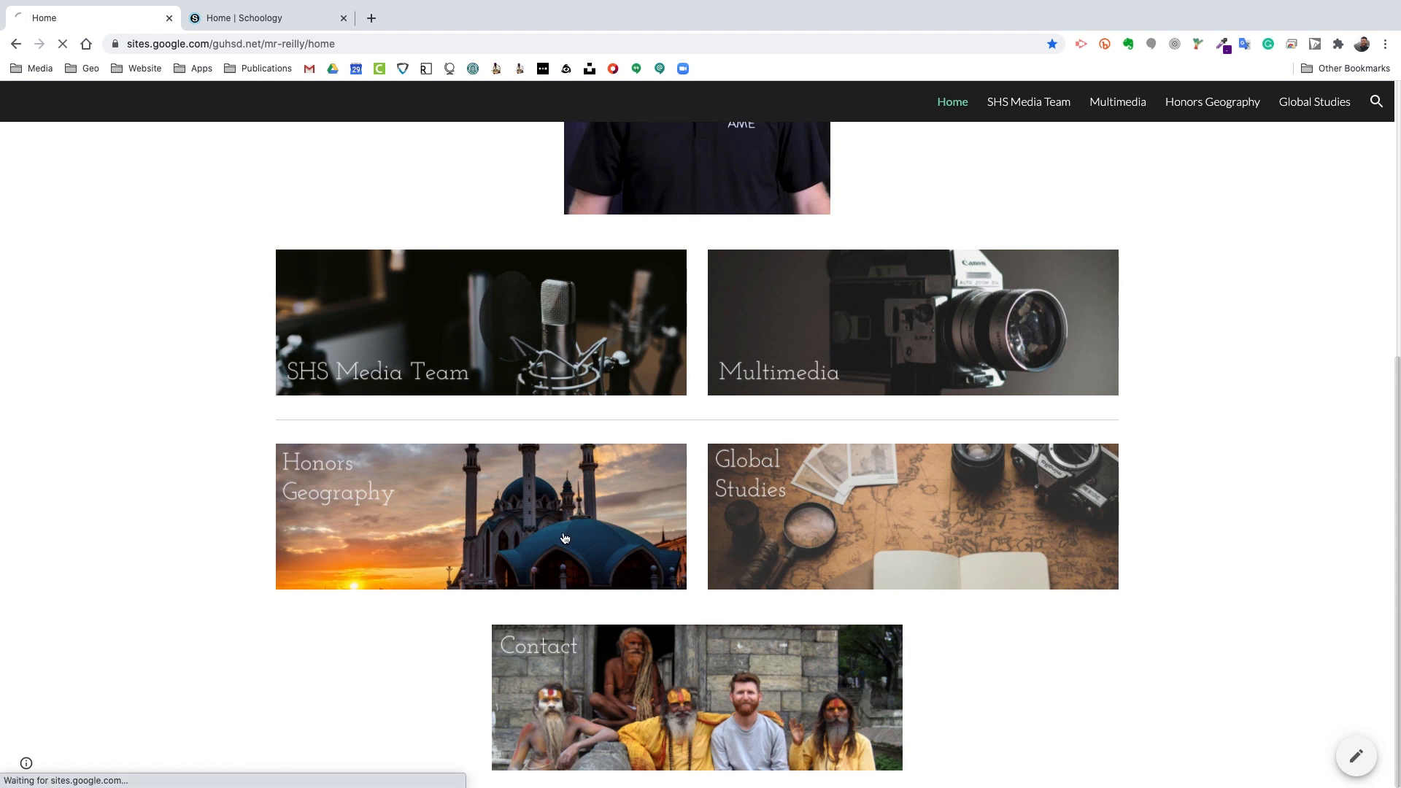
scroll(1020, 378, "down", 2)
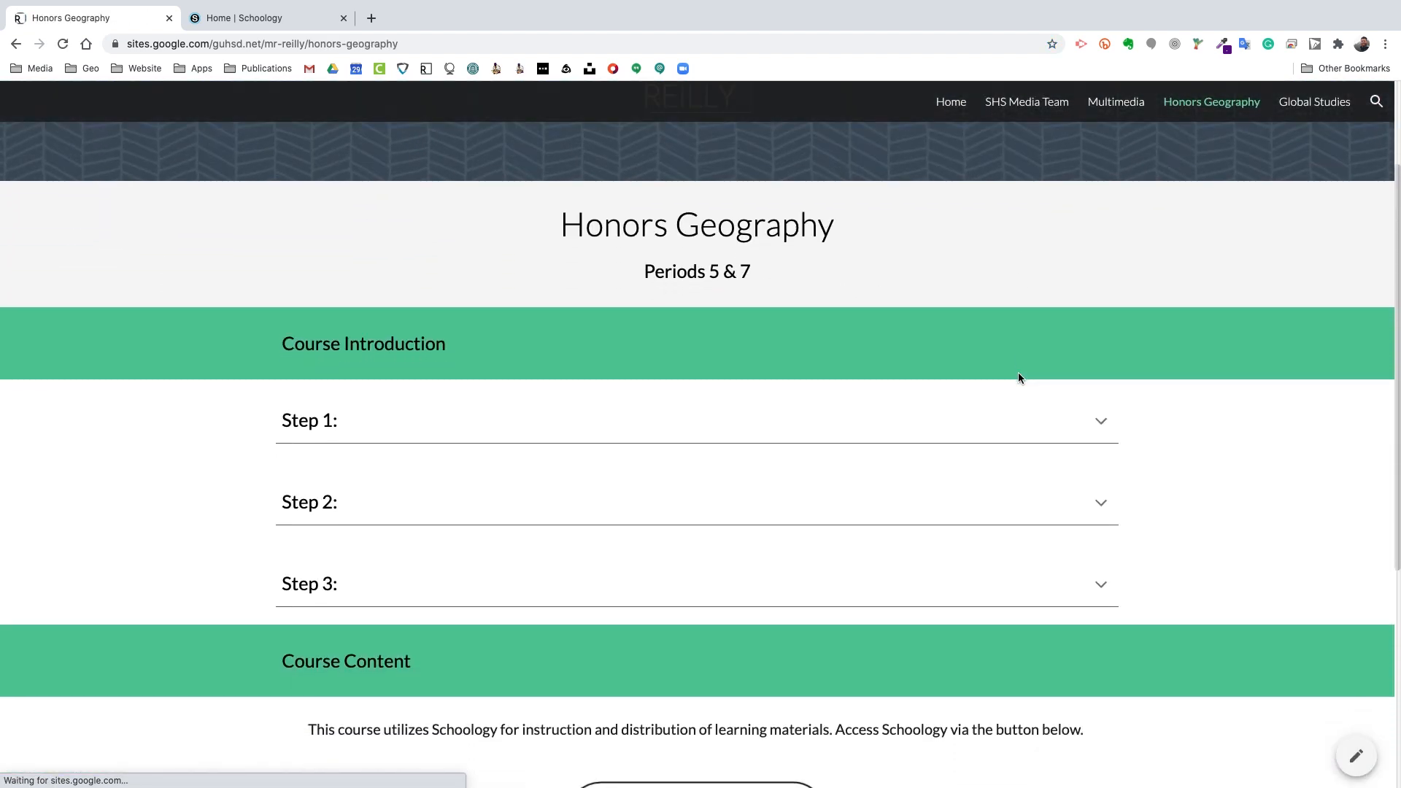
left_click(1099, 421)
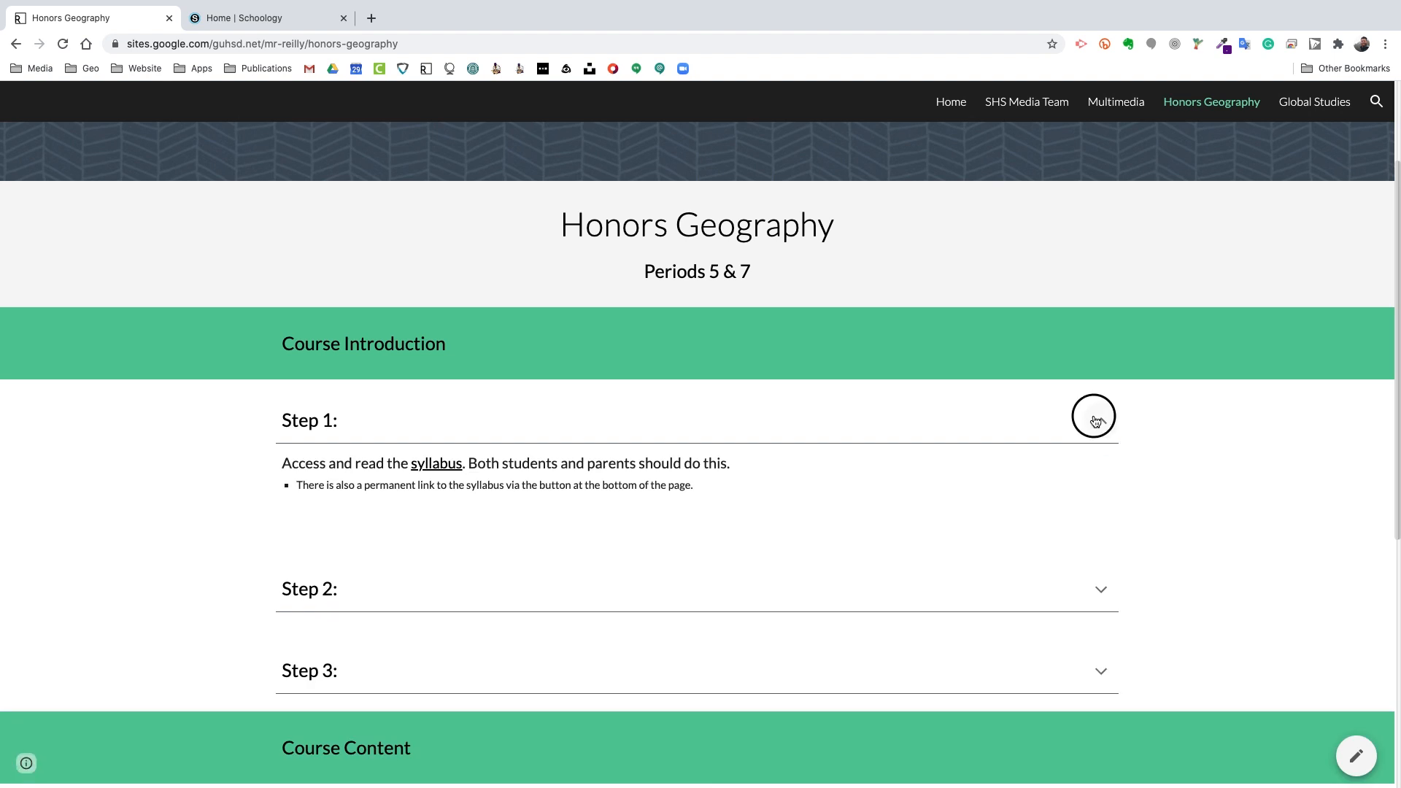
left_click(1097, 422)
Step: Read through Steps 2 and 3, then scroll down to the Schoology button
scroll(1135, 424, "down", 1)
left_click(1102, 442)
scroll(1153, 431, "down", 1)
scroll(1175, 419, "down", 1)
left_click(1104, 394)
scroll(1205, 412, "down", 1)
left_click(1111, 435)
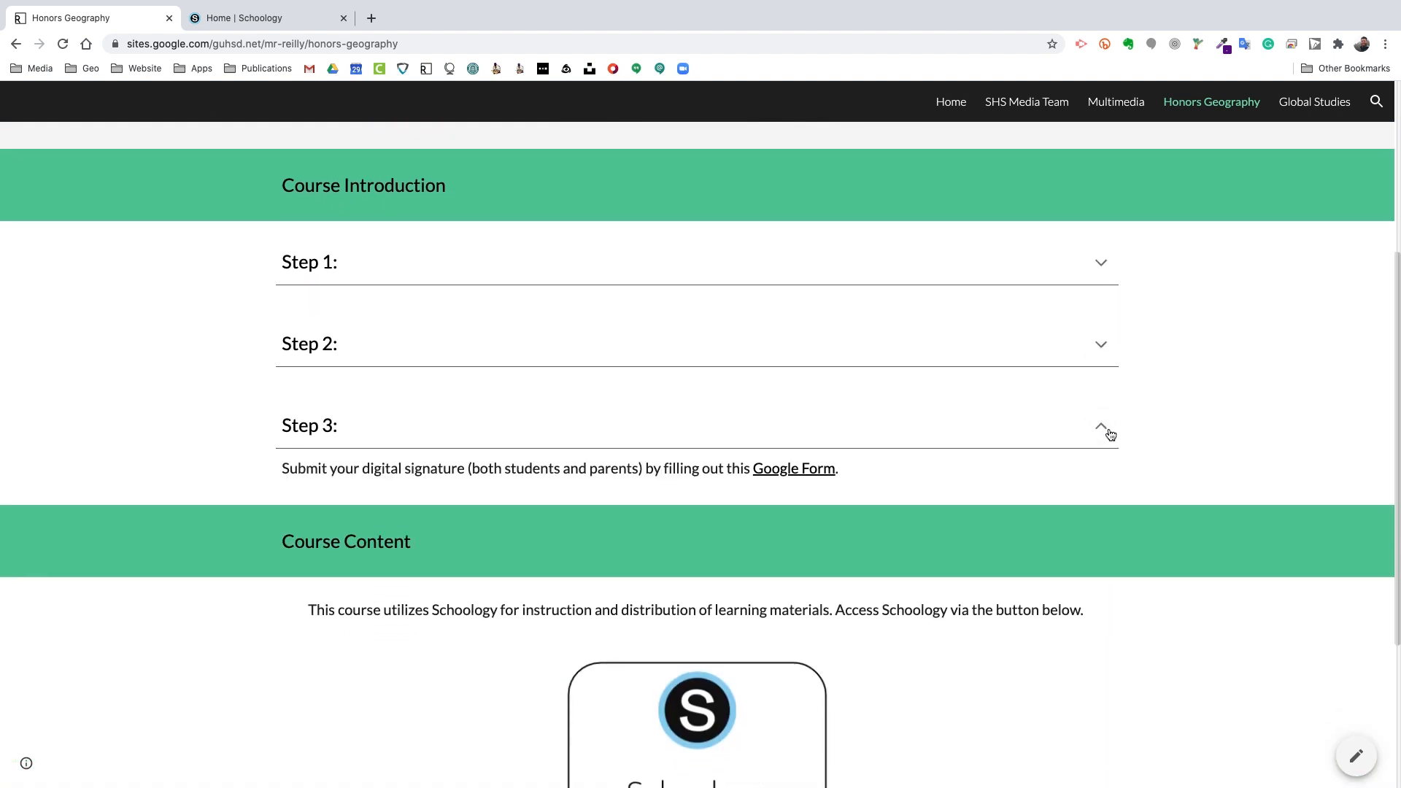
left_click(1104, 432)
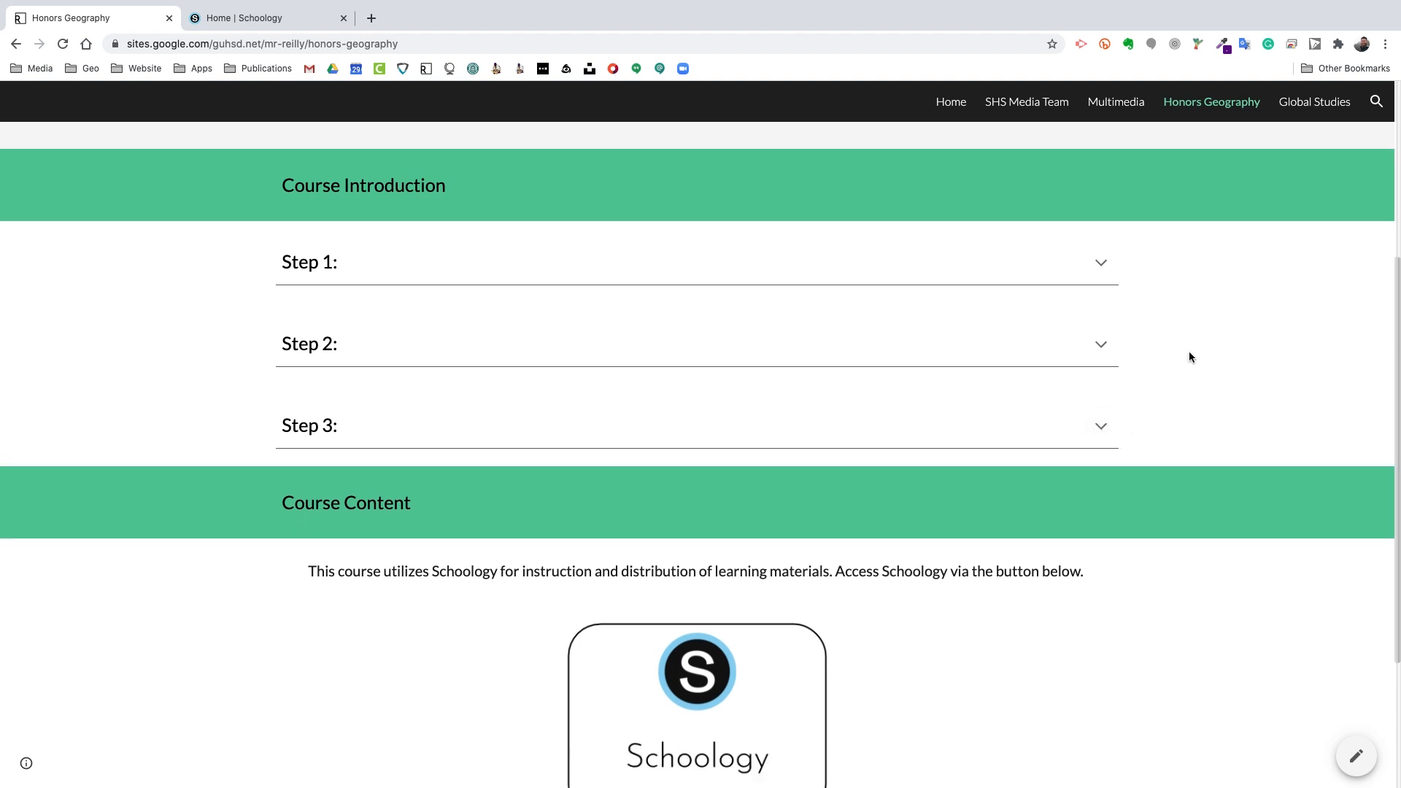
scroll(1021, 436, "down", 3)
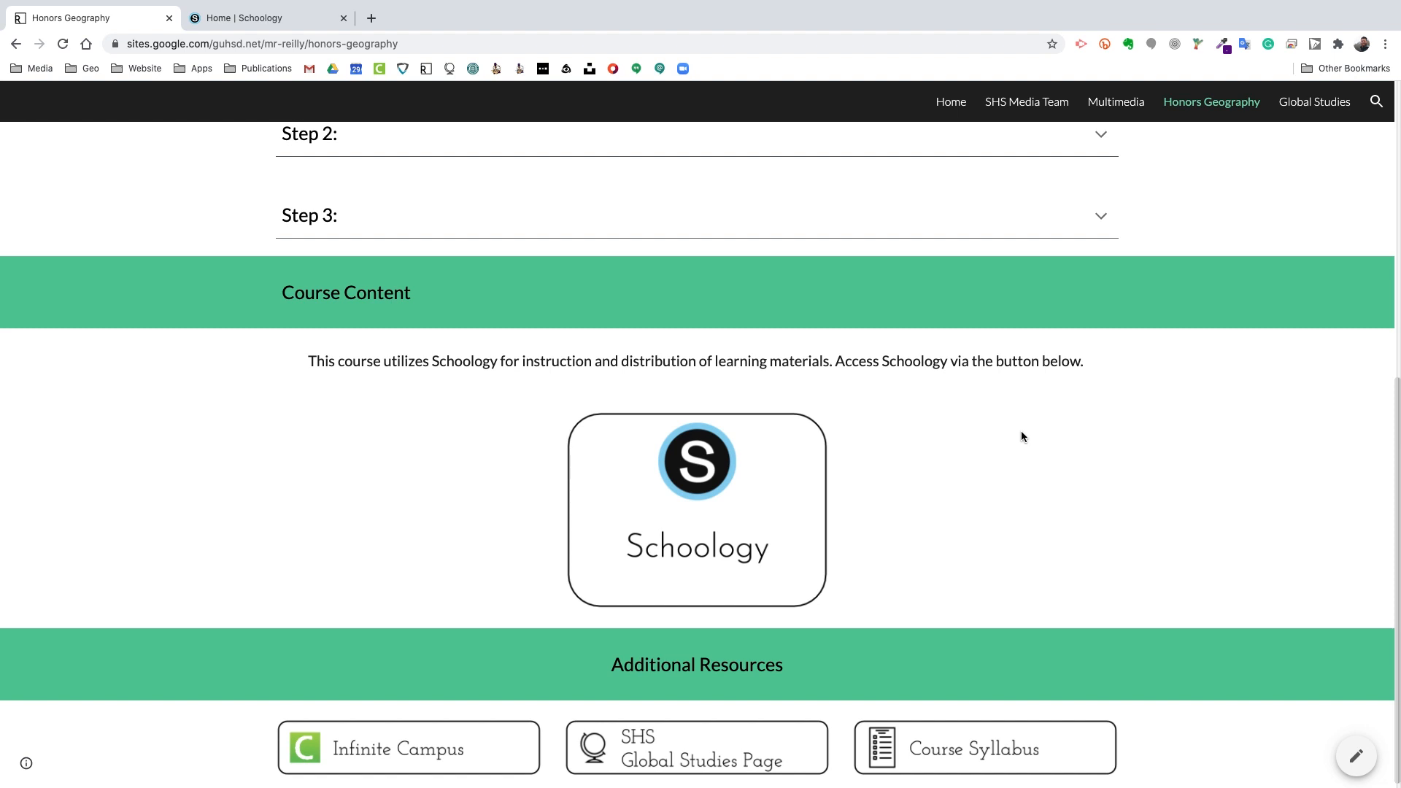
Step: Open Schoology, close the duplicate tab, and enter the Honors Geo Q1 Period 7 course
left_click(701, 523)
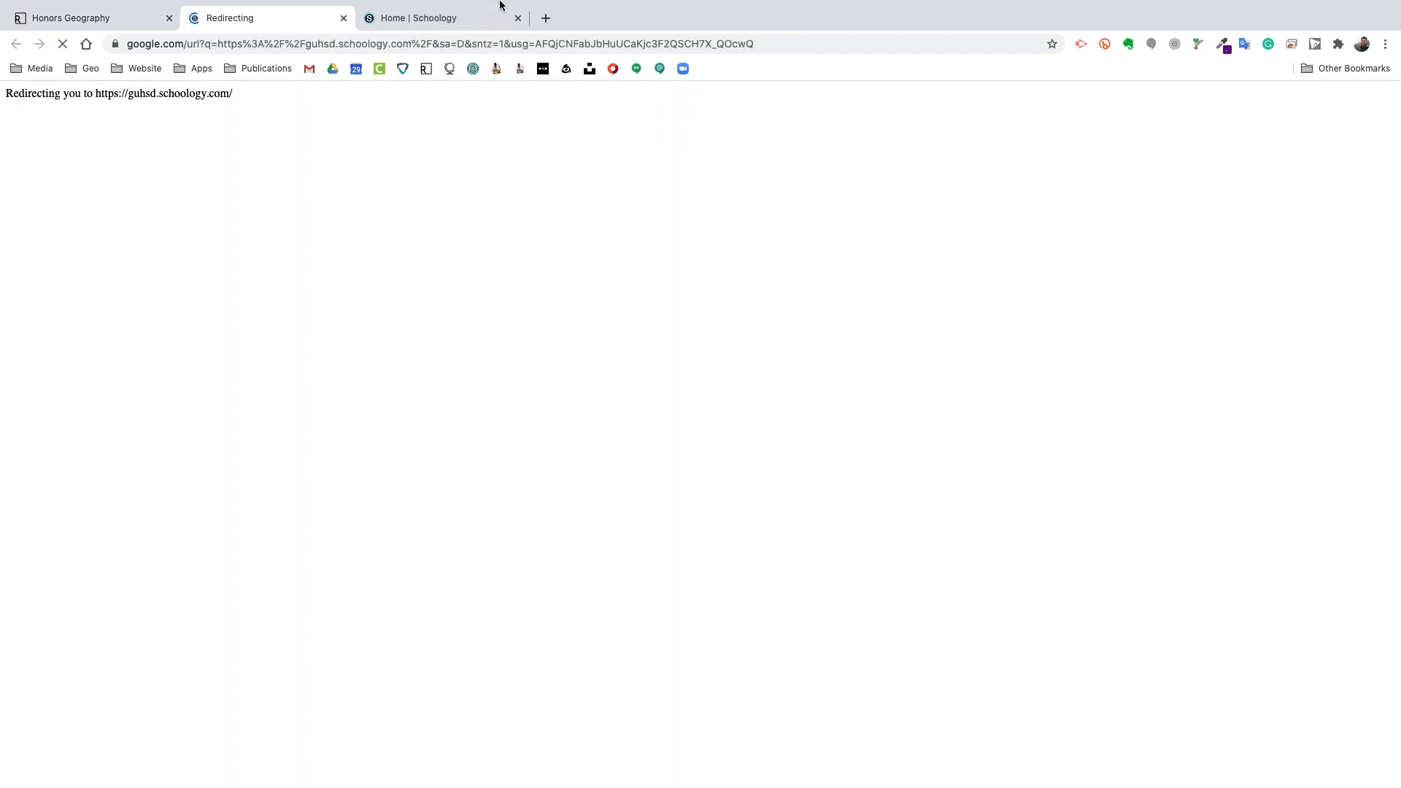
left_click(518, 18)
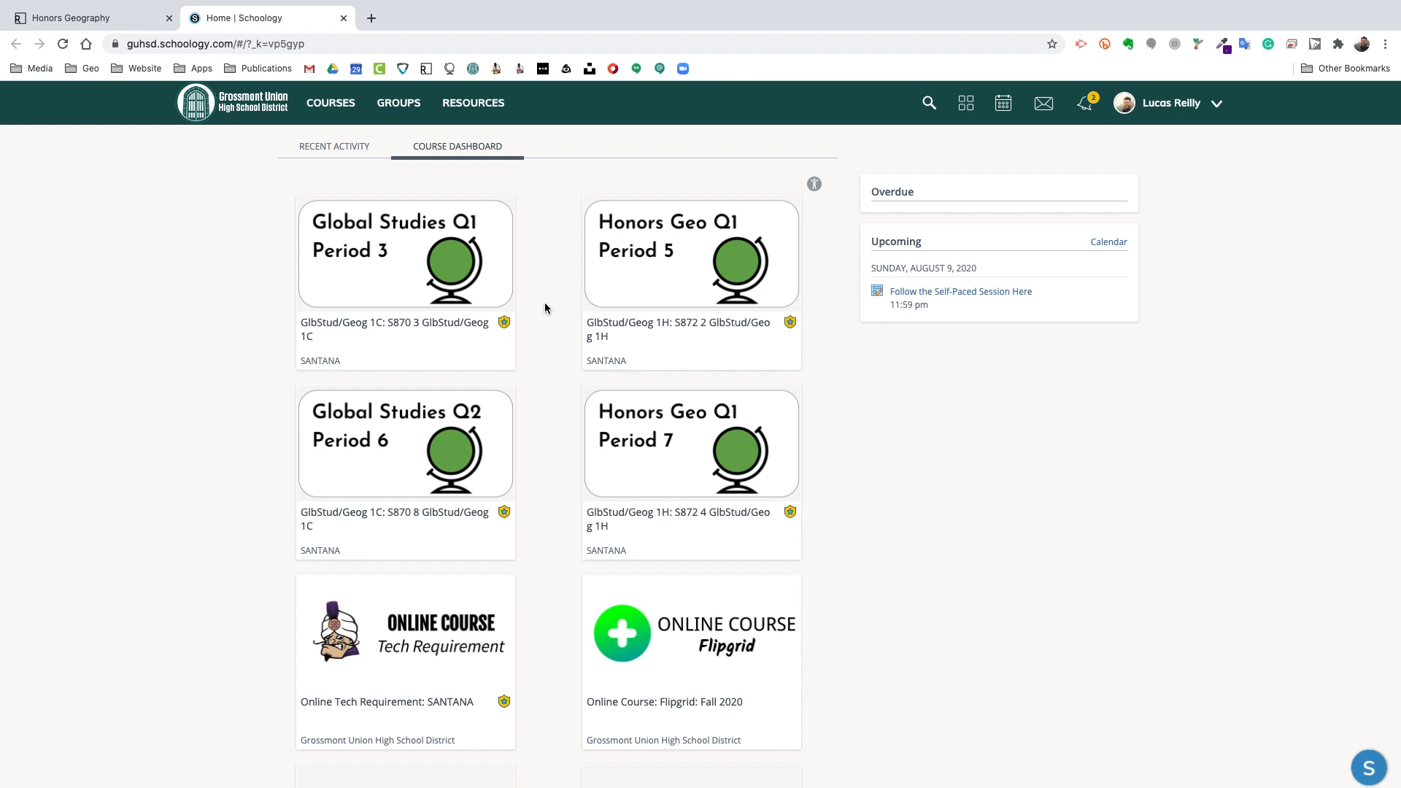
left_click(632, 415)
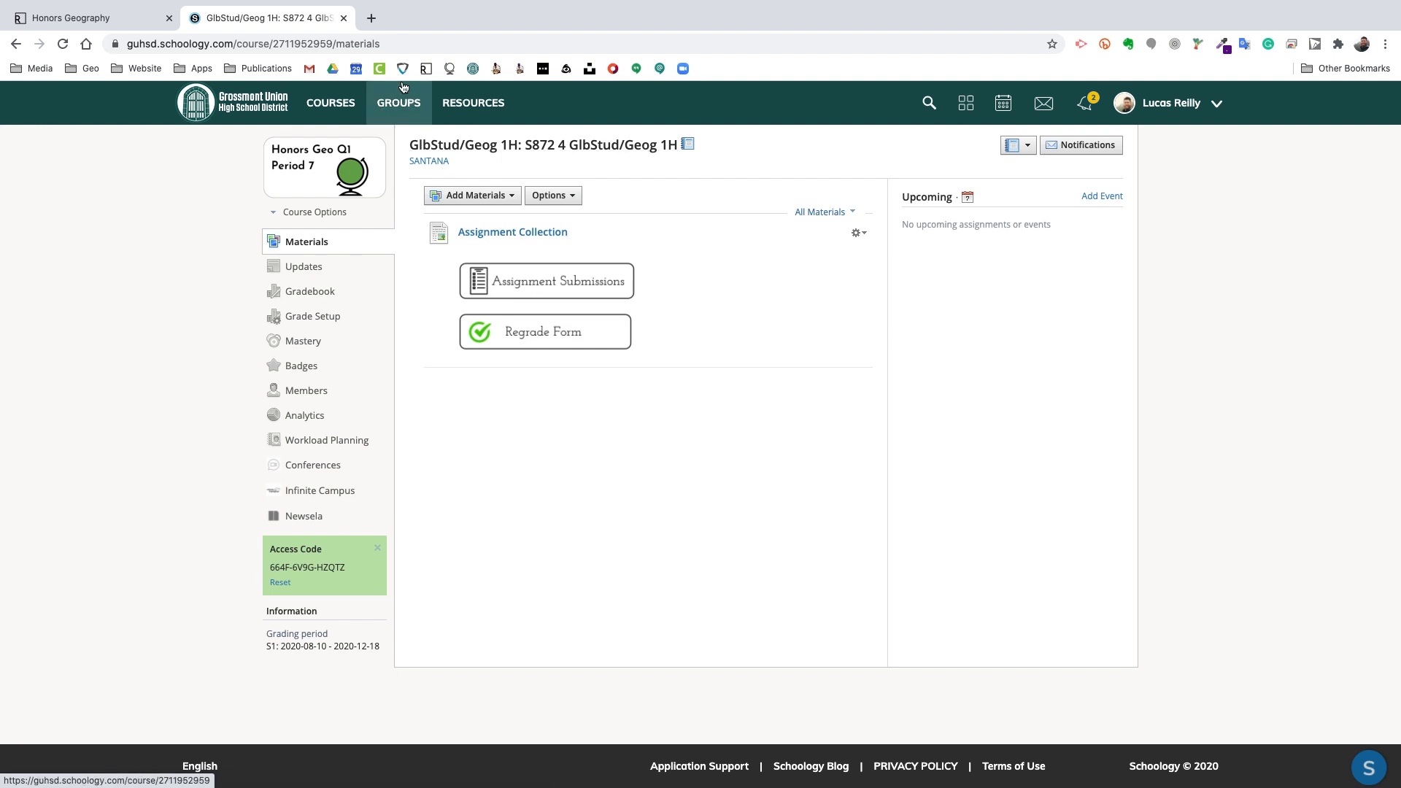
Step: Go to Google Drive's My Drive in a new browser tab via the drive.goog suggestion
left_click(371, 23)
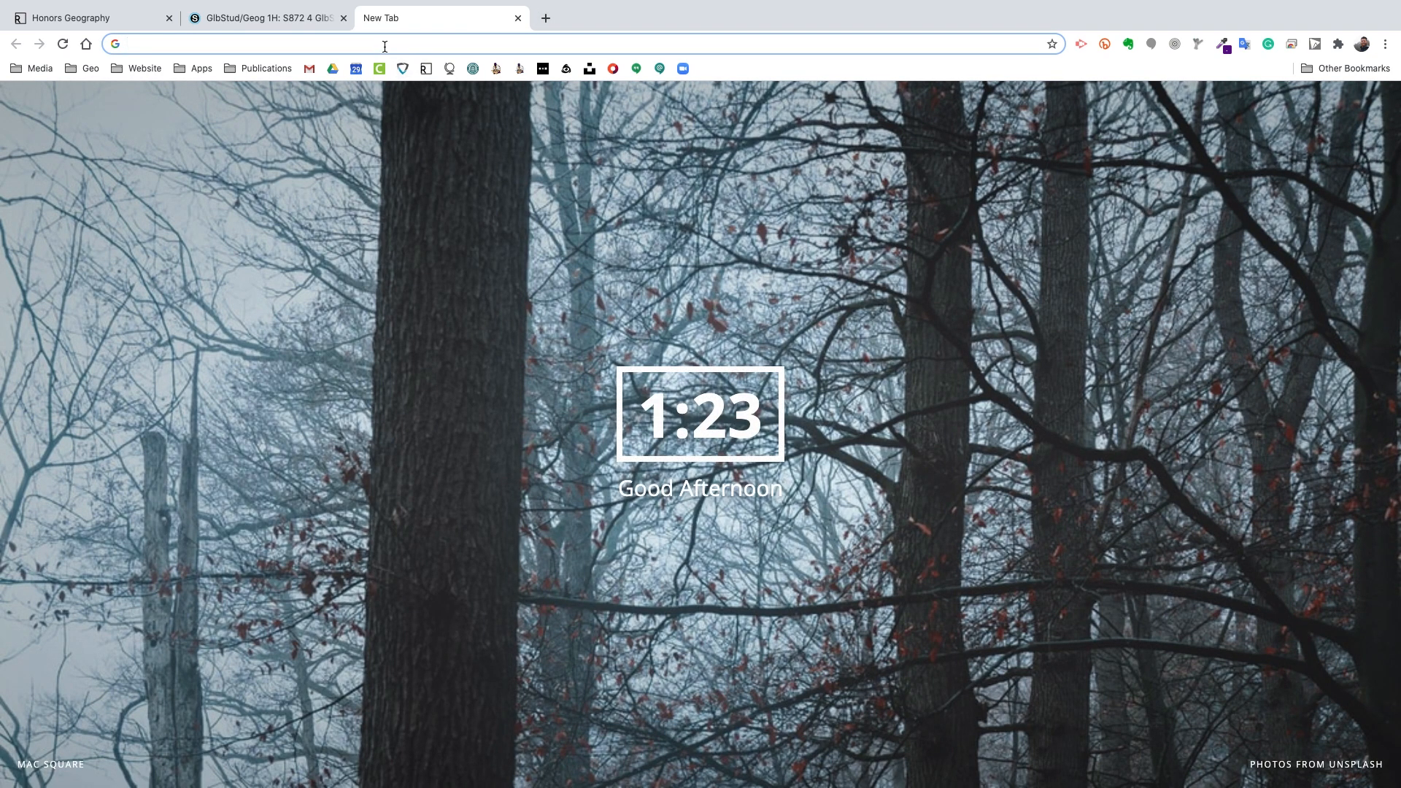
type("drive.google.com/drive/my-drive")
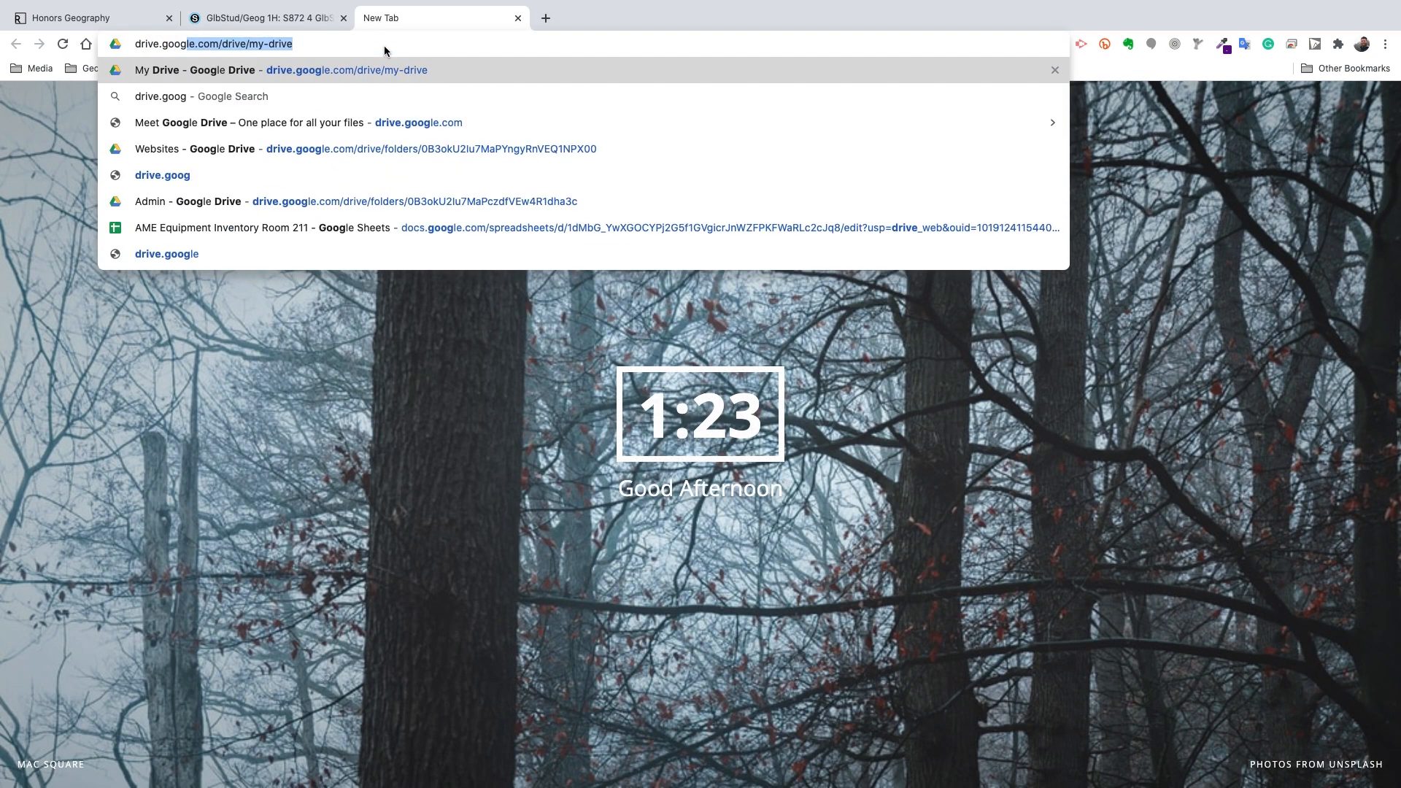
key("Return")
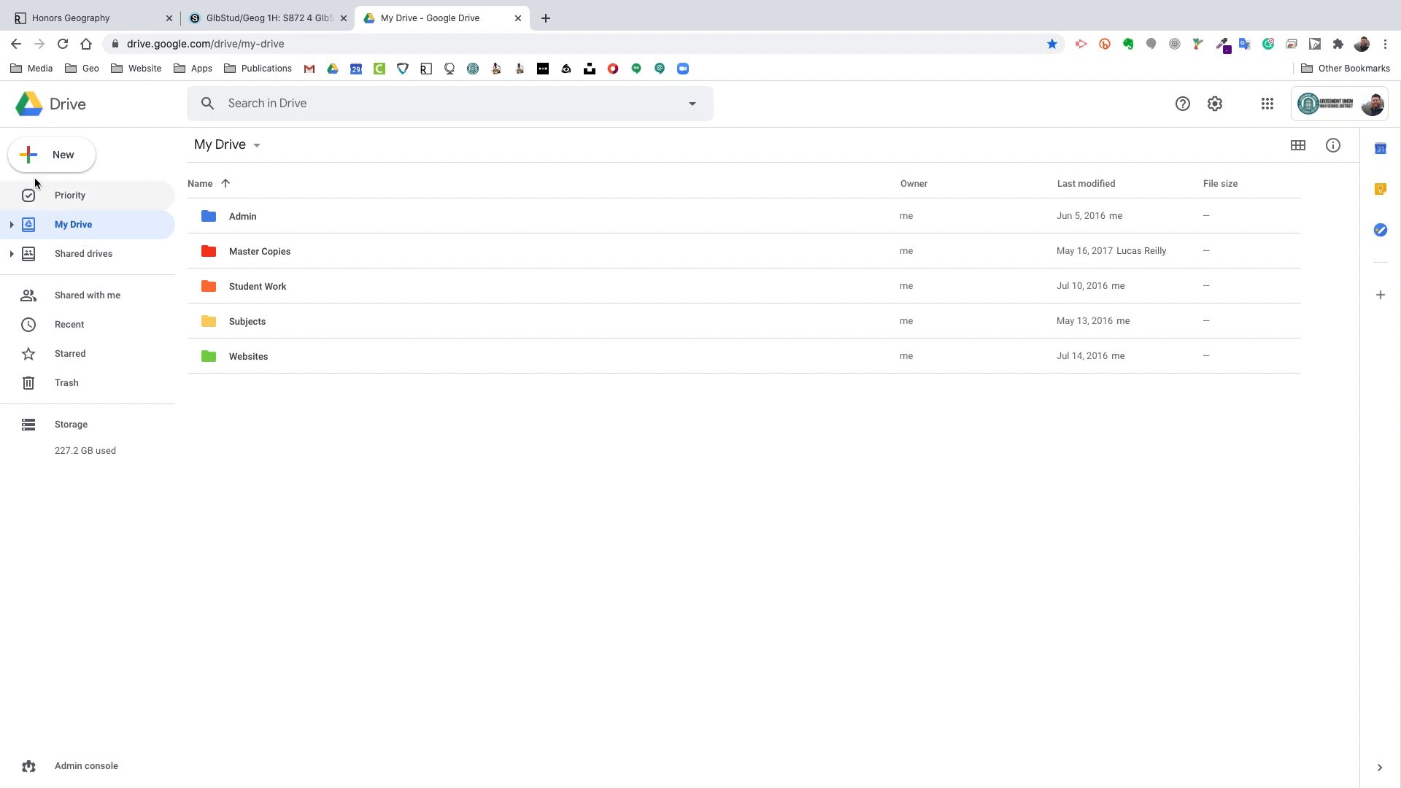
left_click(48, 160)
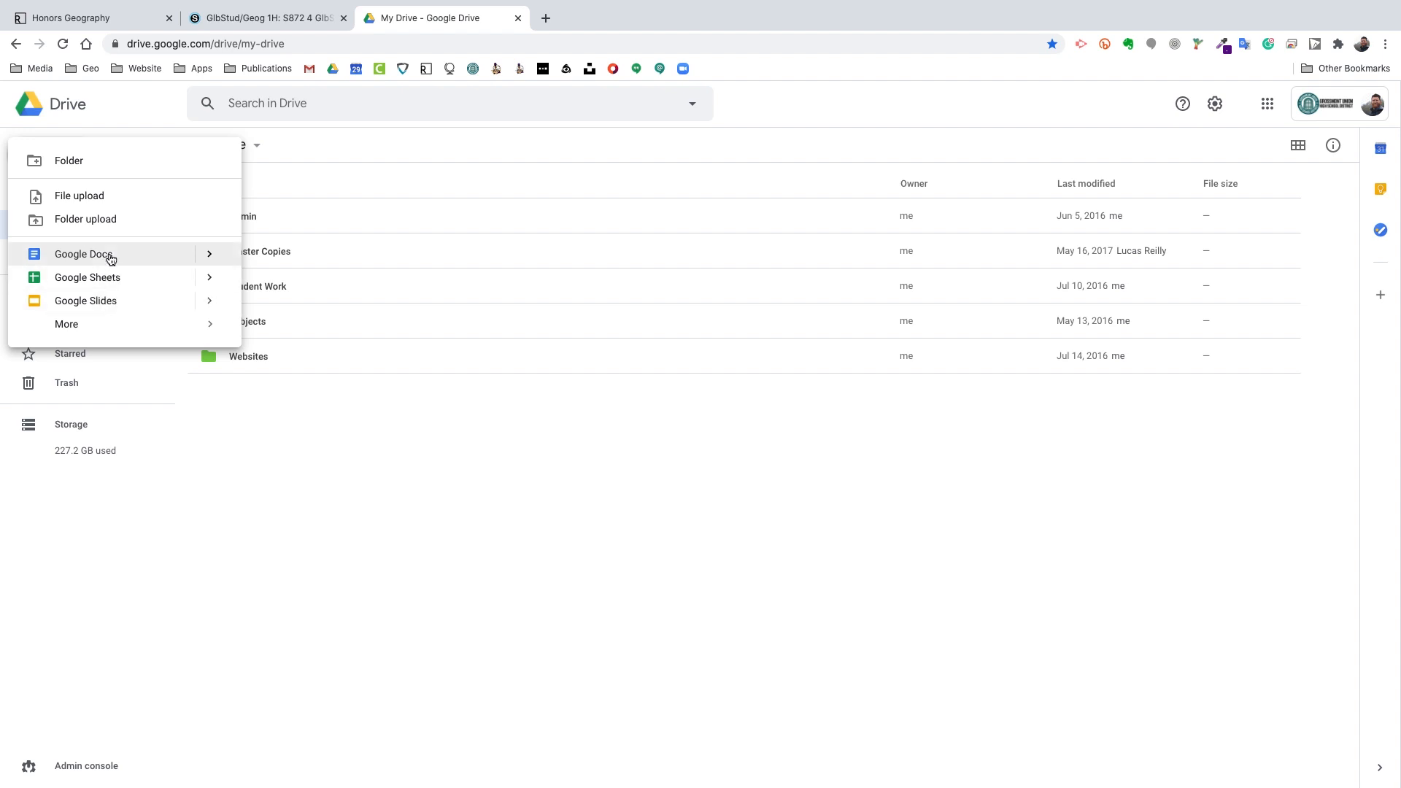
mouse_move(110, 332)
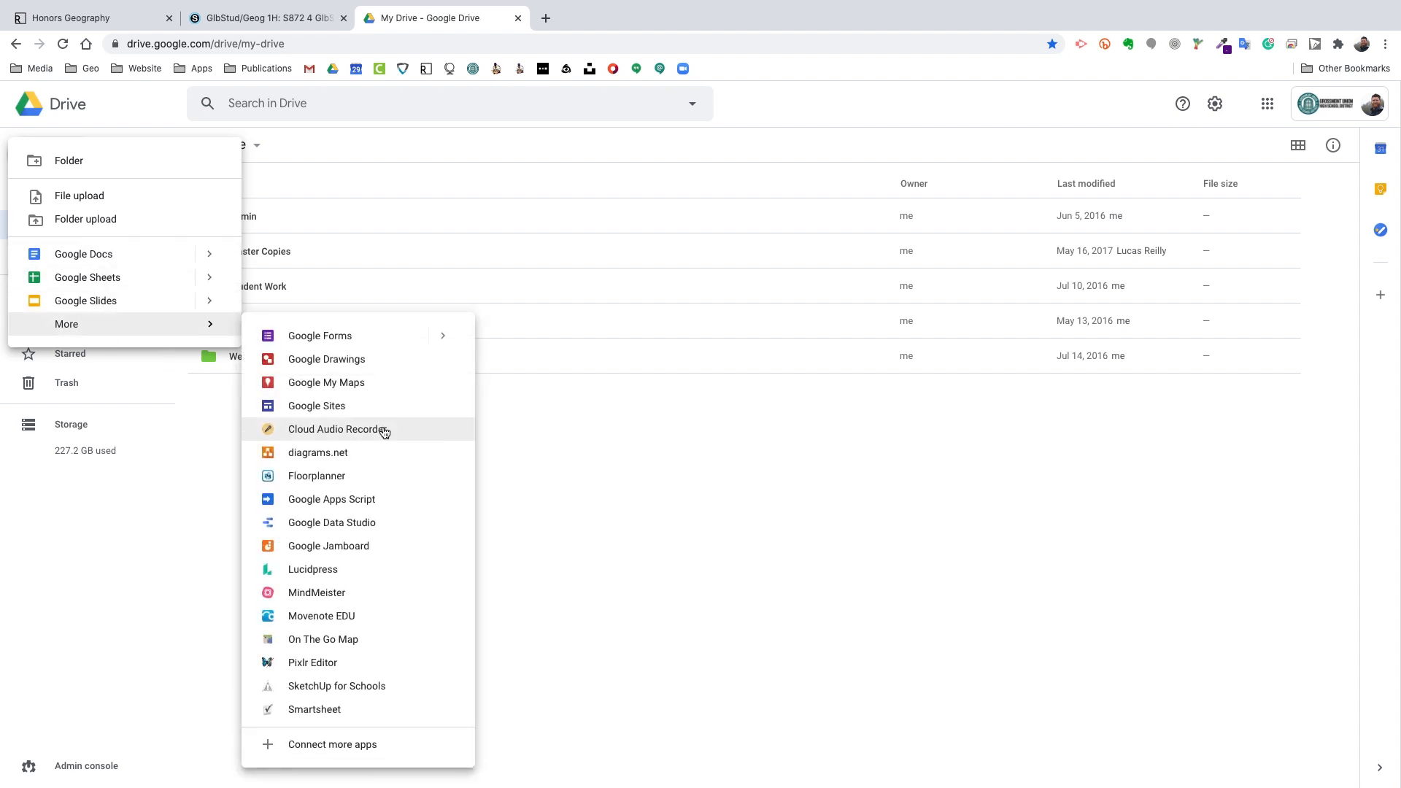
left_click(618, 482)
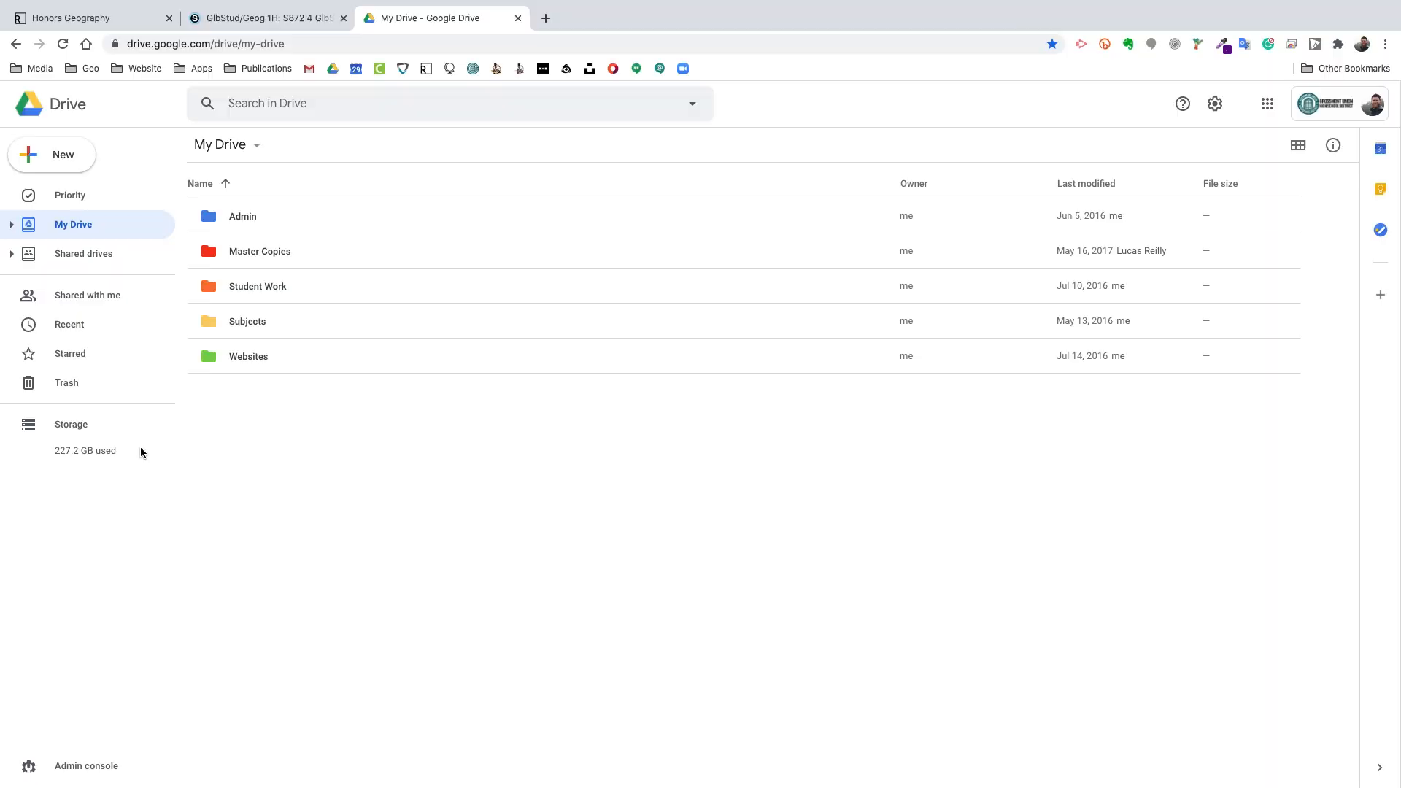
scroll(140, 447, "up", 5)
scroll(141, 448, "left", 5)
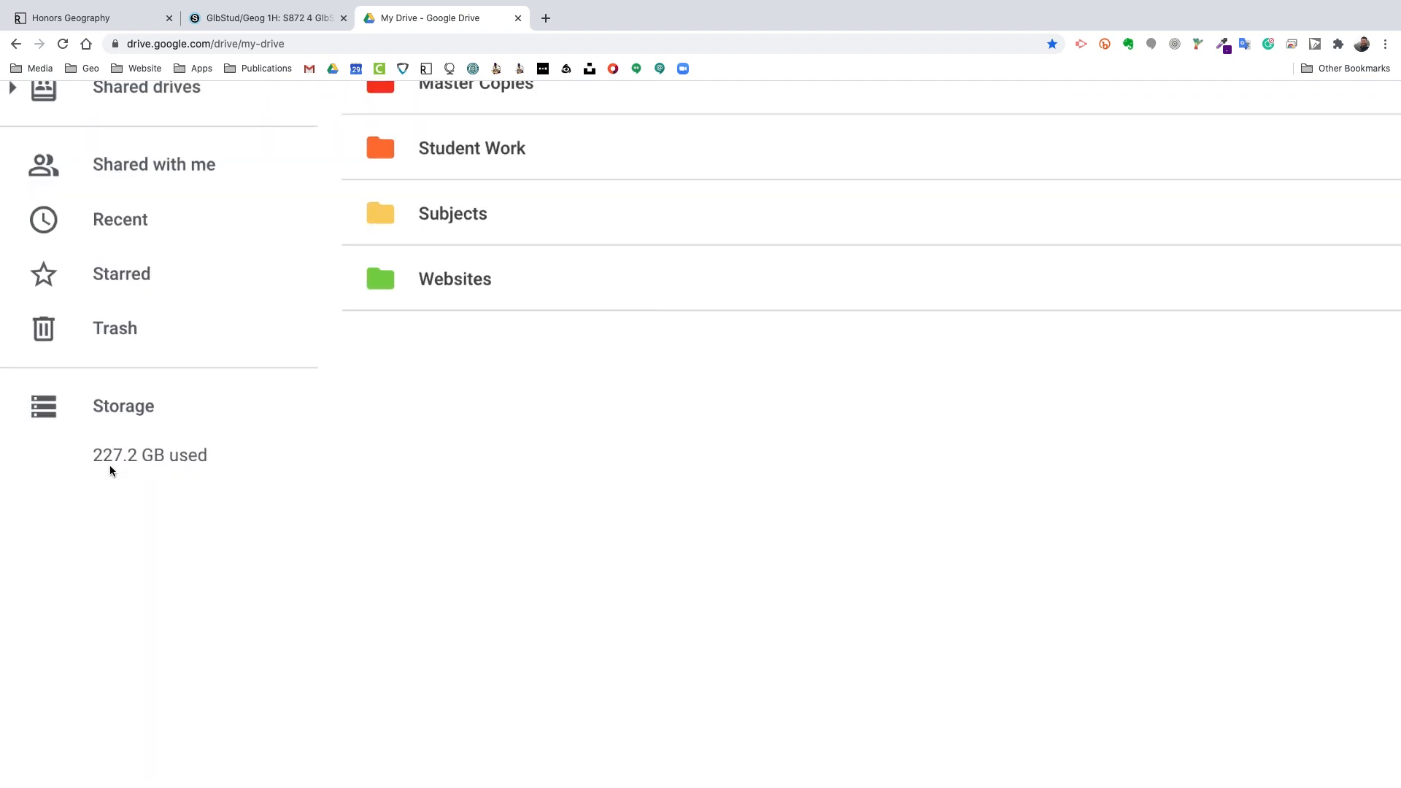
scroll(109, 468, "down", 5)
scroll(110, 467, "down", 1)
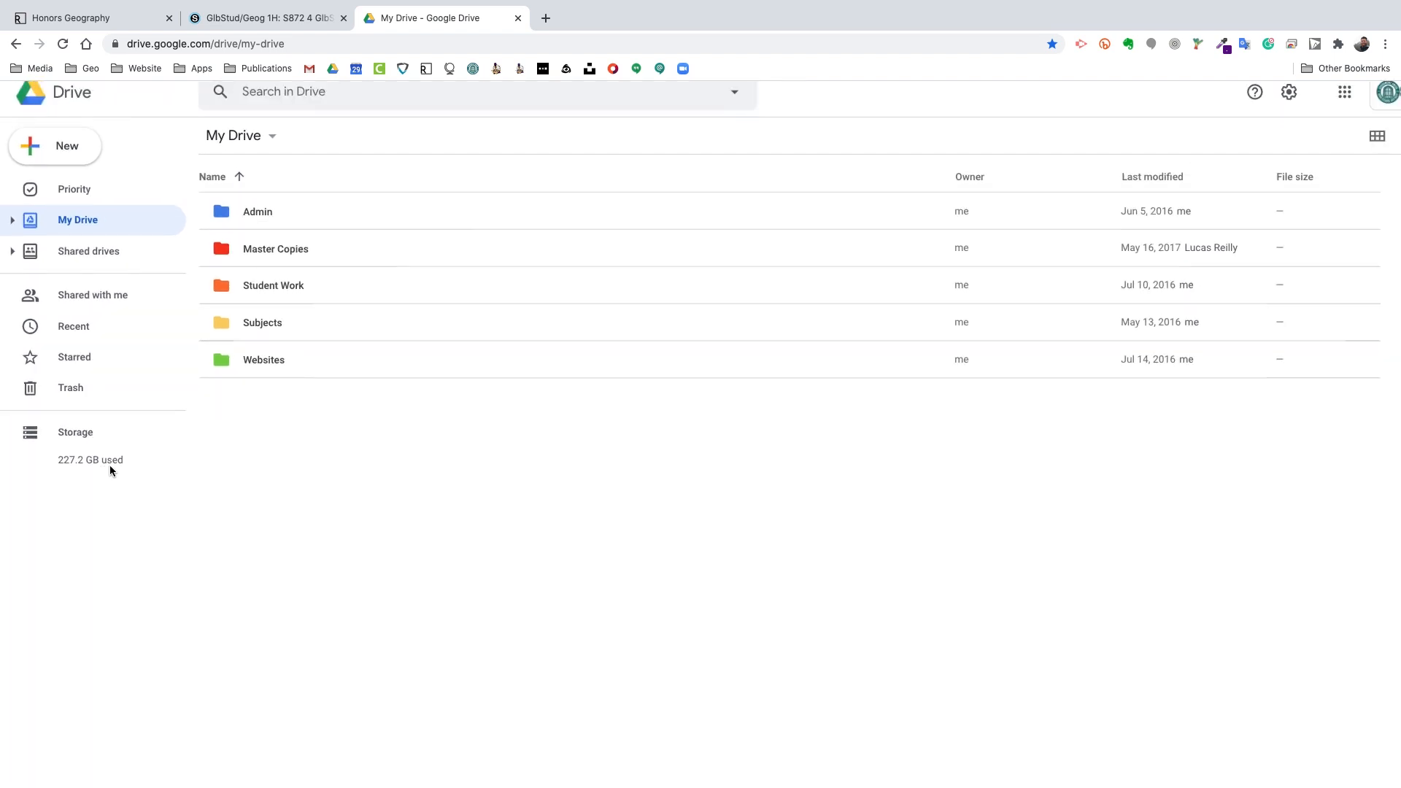
scroll(295, 466, "down", 2)
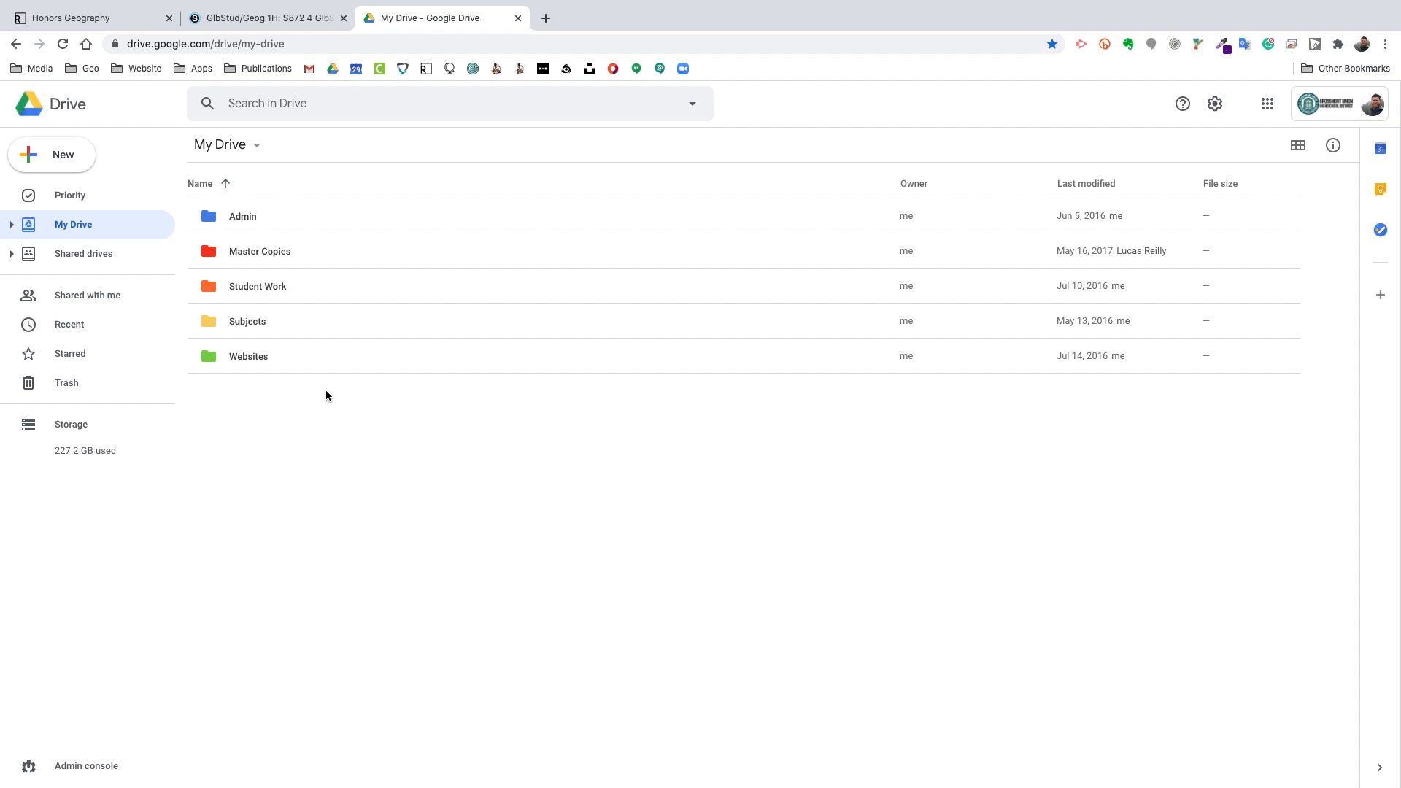
Step: Create a new folder named '5 Last, First Global Studies' in My Drive
left_click(60, 159)
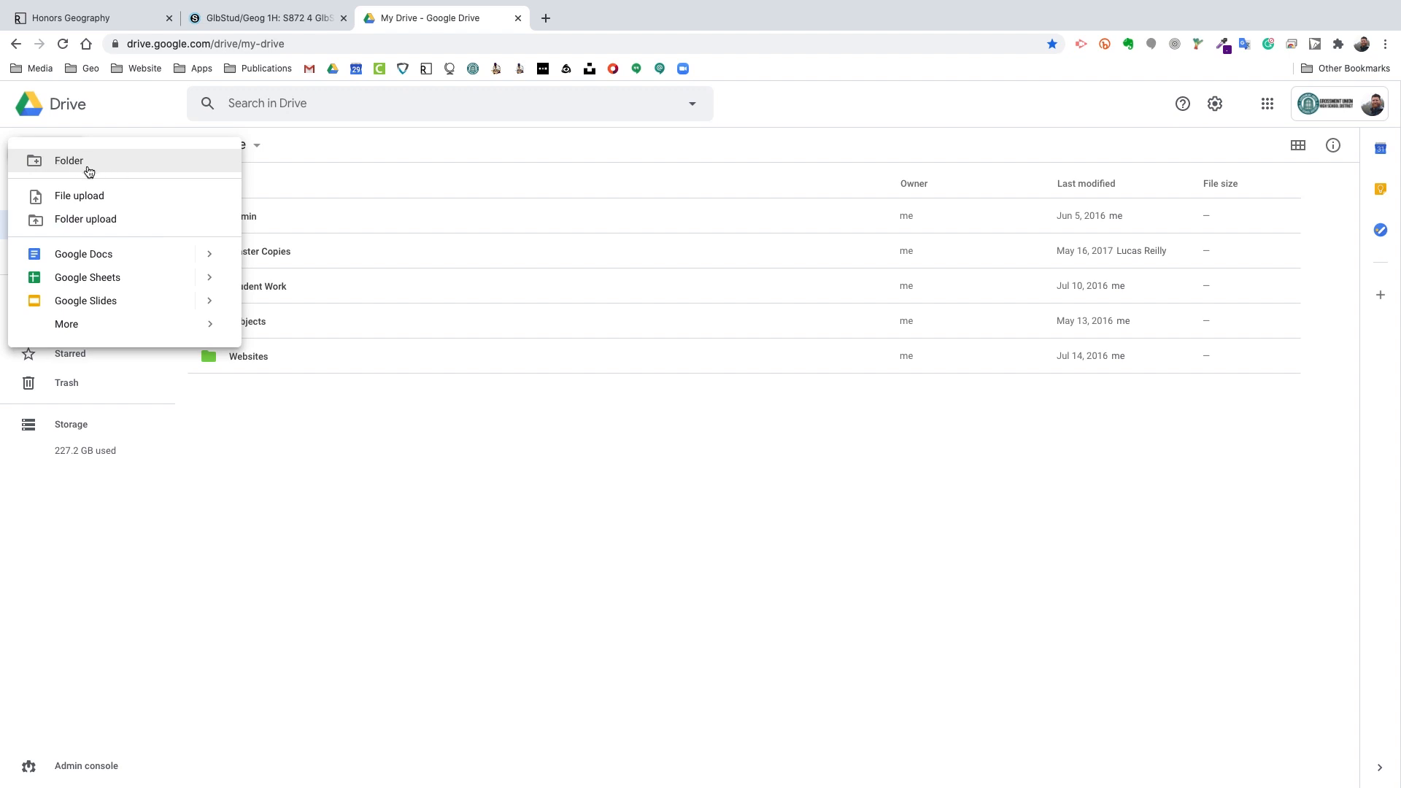
left_click(88, 171)
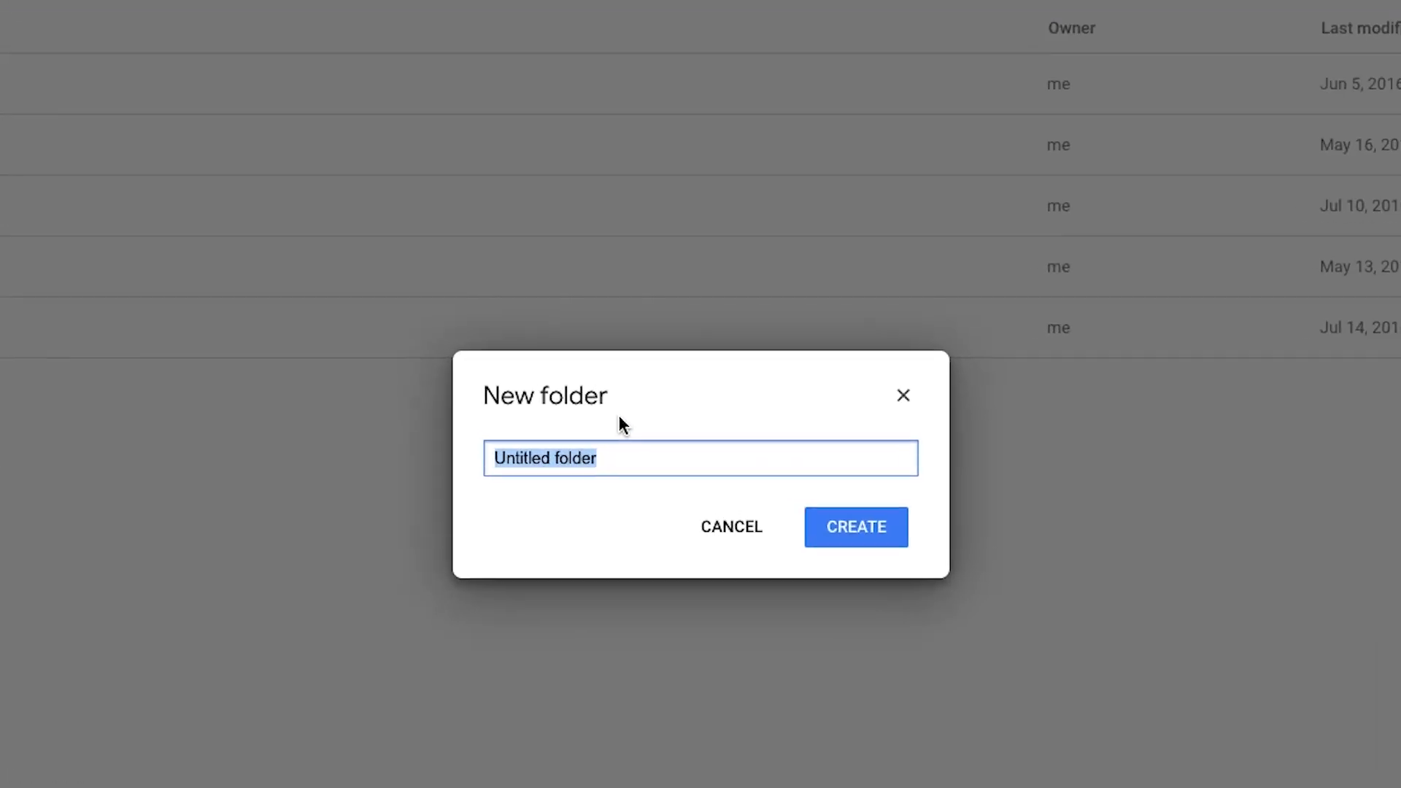
type("7")
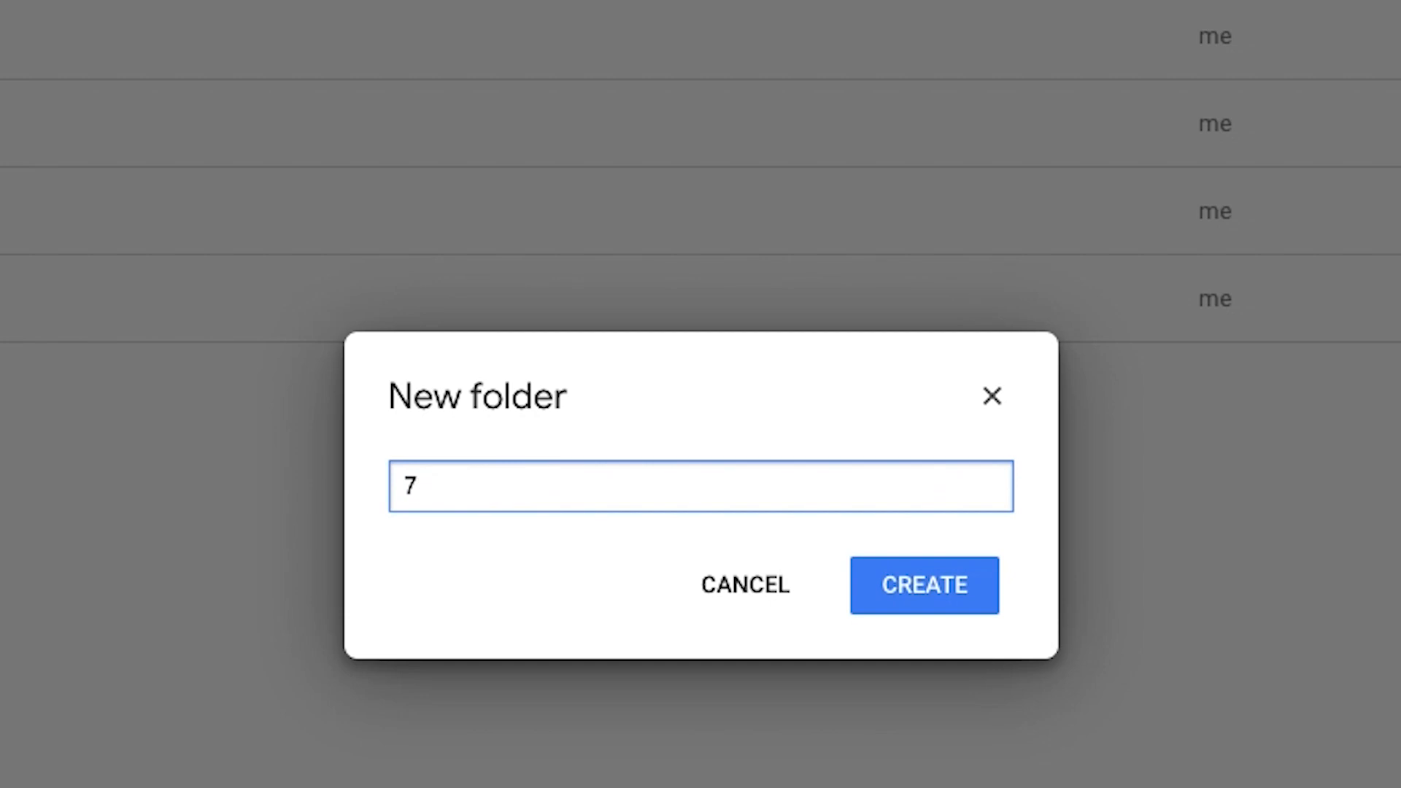
key("BackSpace")
key("BackSpace")
type("5 Last, First")
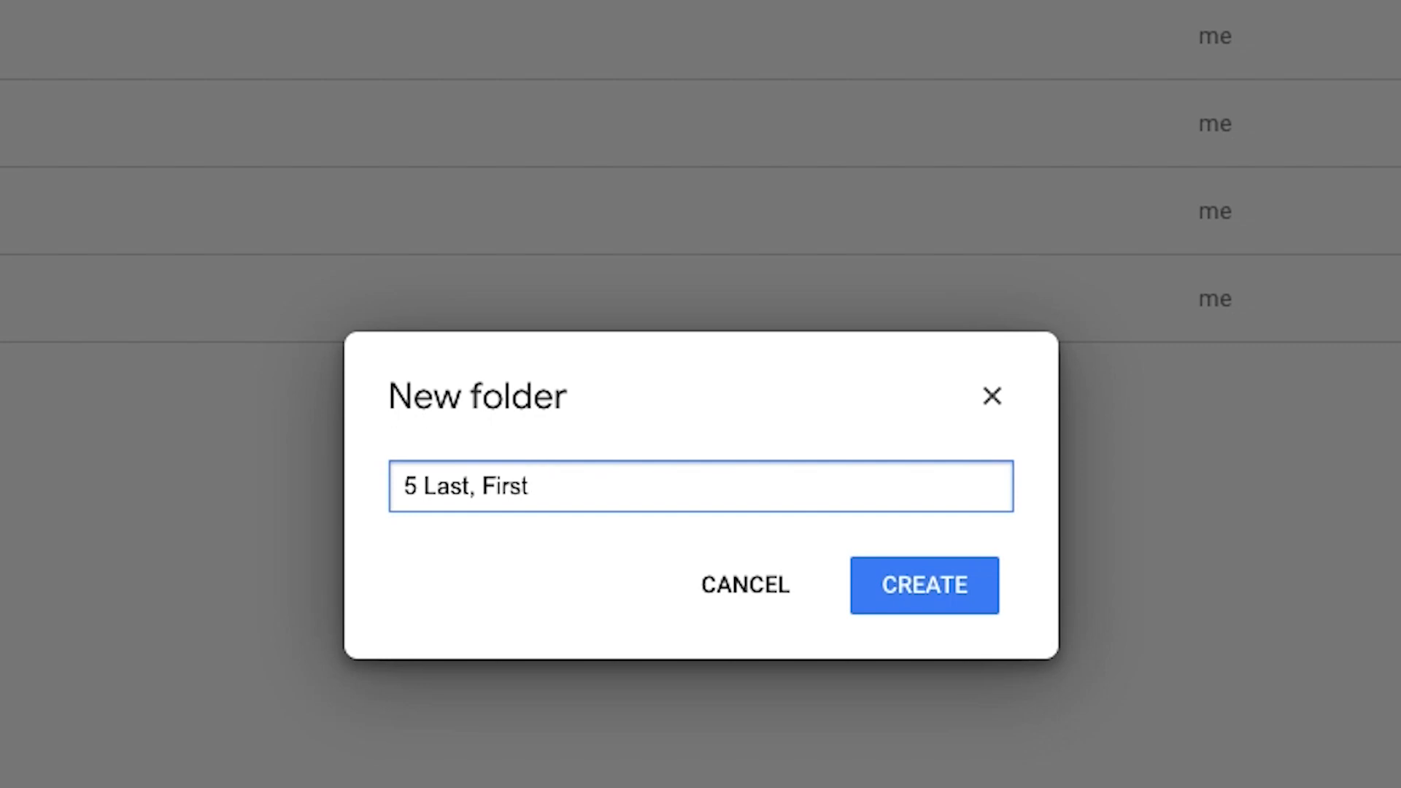
type("Honors ")
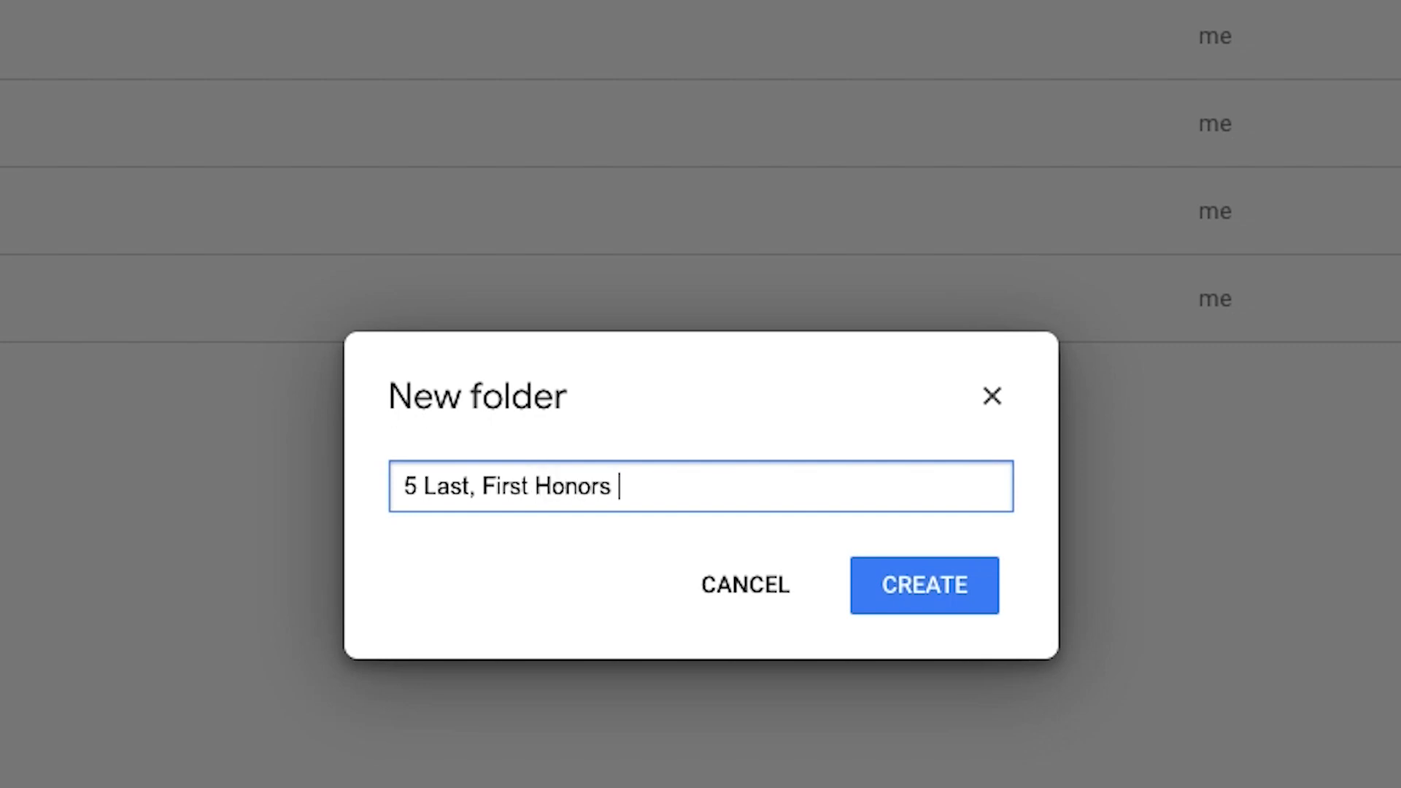
type("Geo")
key("BackSpace")
key("BackSpace")
key("BackSpace")
key("BackSpace")
key("BackSpace")
key("BackSpace")
key("BackSpace")
key("BackSpace")
key("BackSpace")
key("BackSpace")
key("BackSpace")
type("Global")
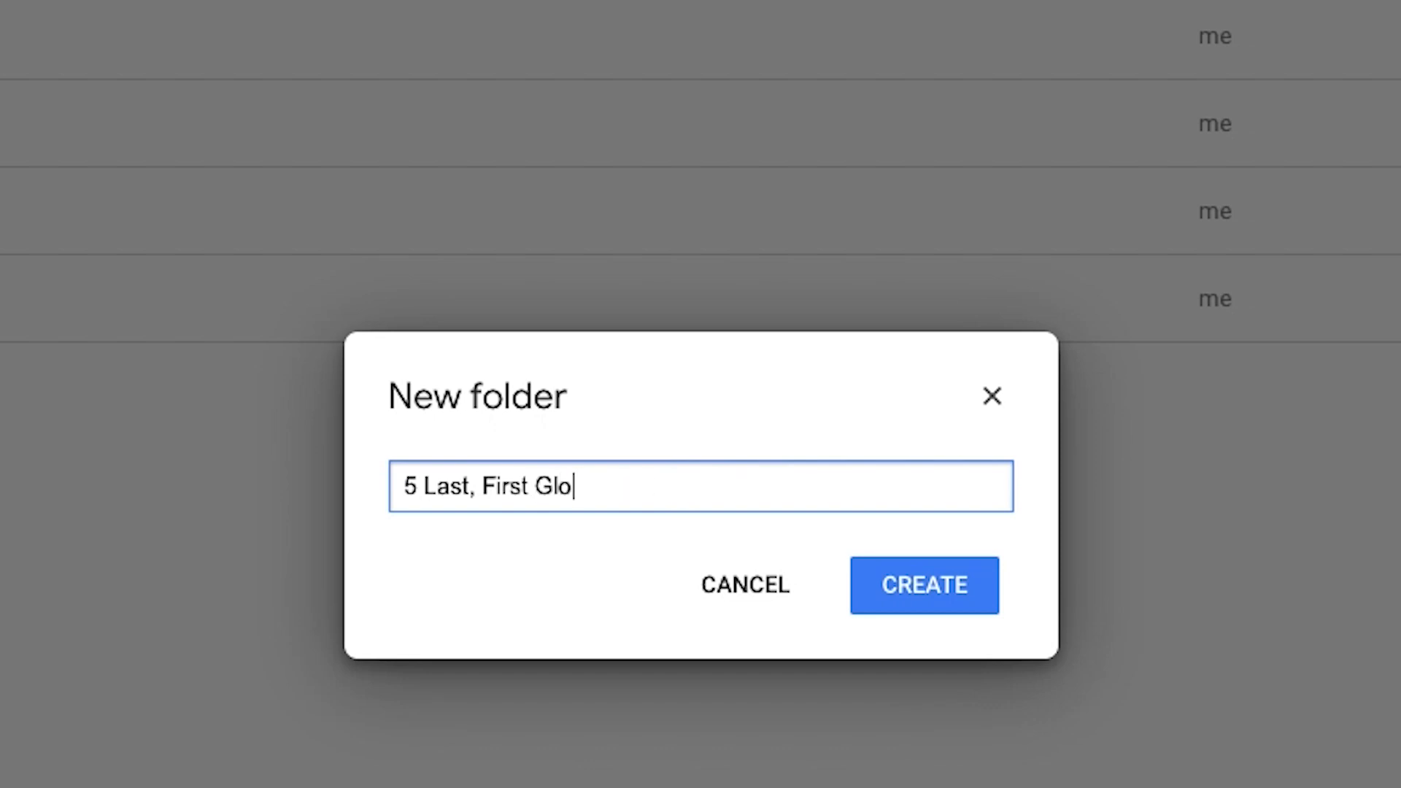
type(" Studies")
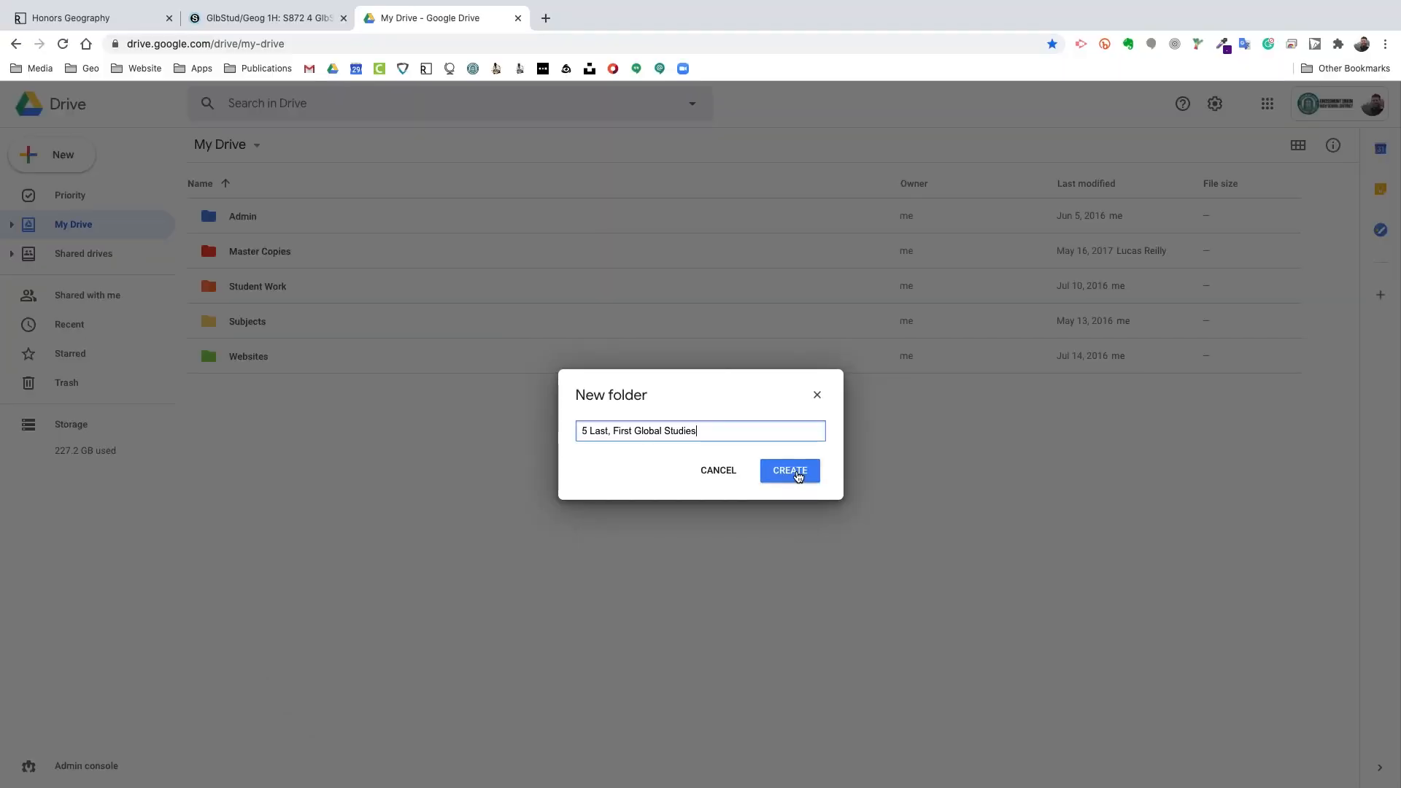
left_click(798, 478)
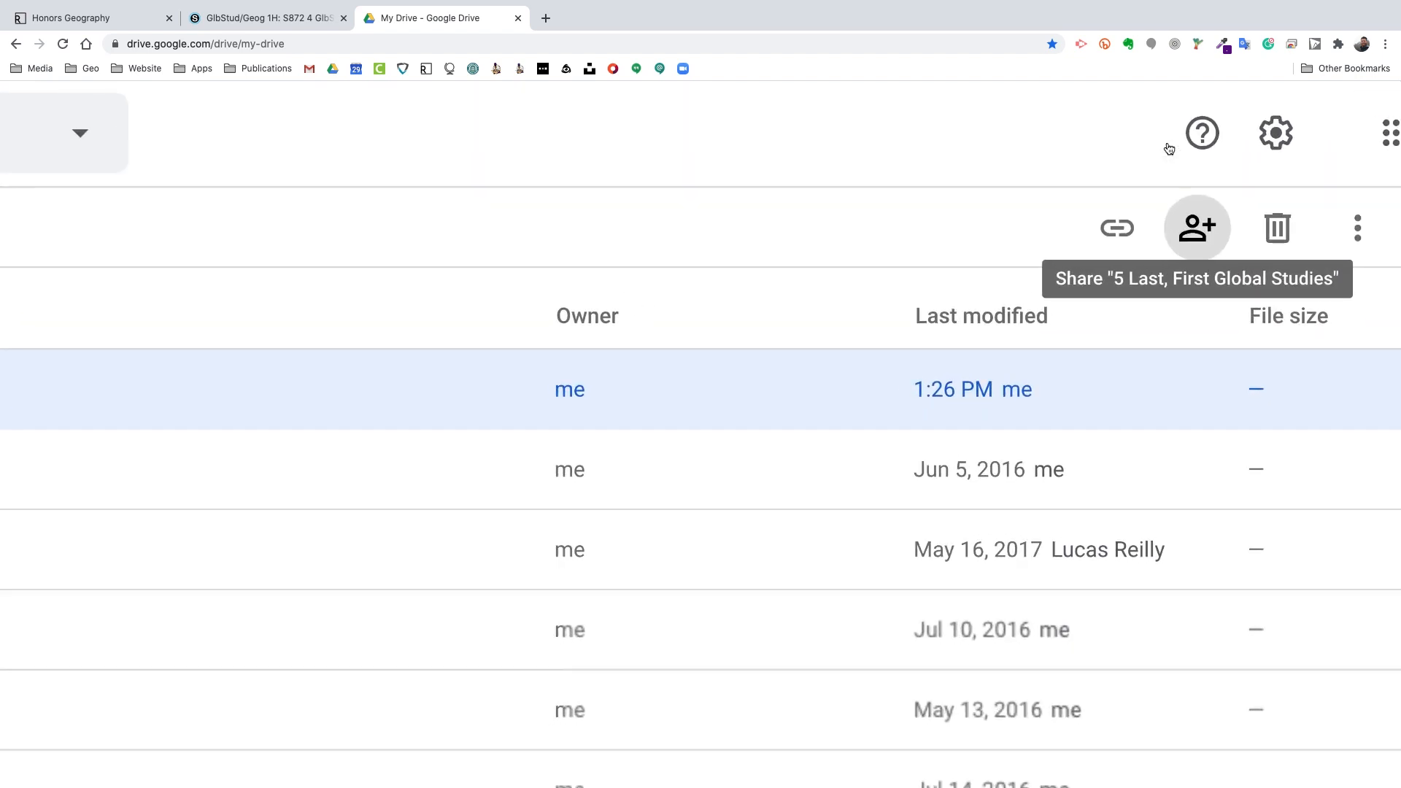
Step: Add the teacher's school email account as a recipient in the folder's sharing settings
left_click(1204, 251)
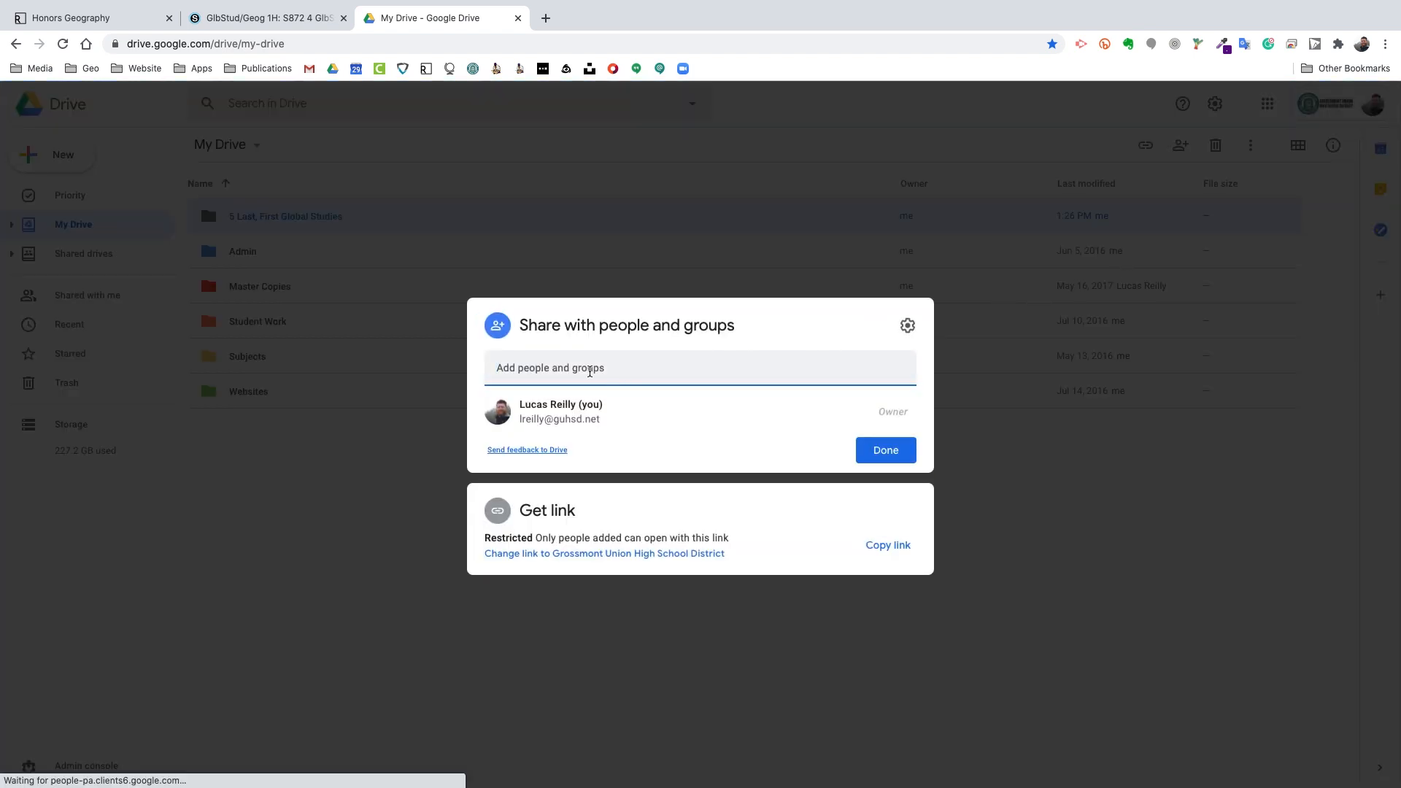
left_click(587, 372)
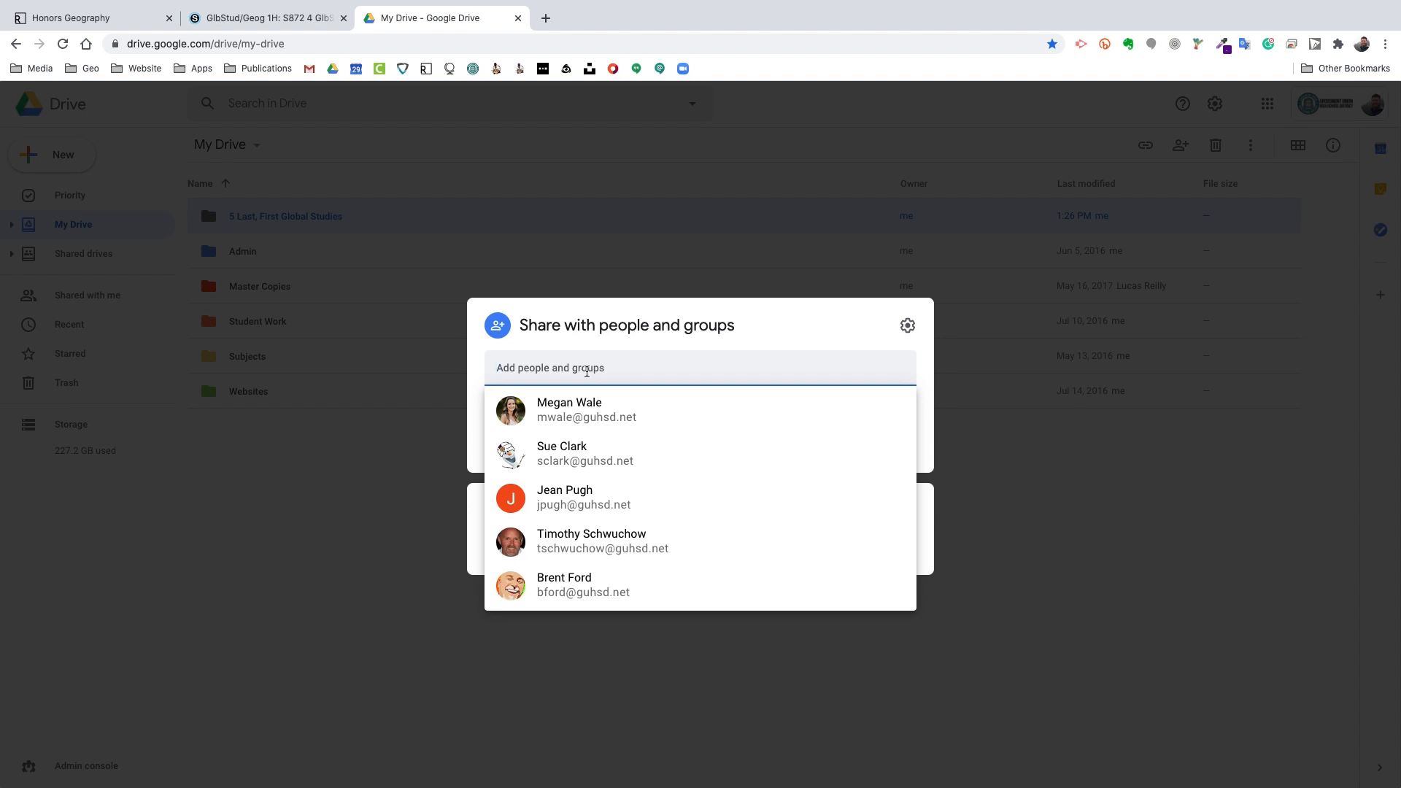
left_click(632, 338)
left_click(562, 375)
key("ctrl+v")
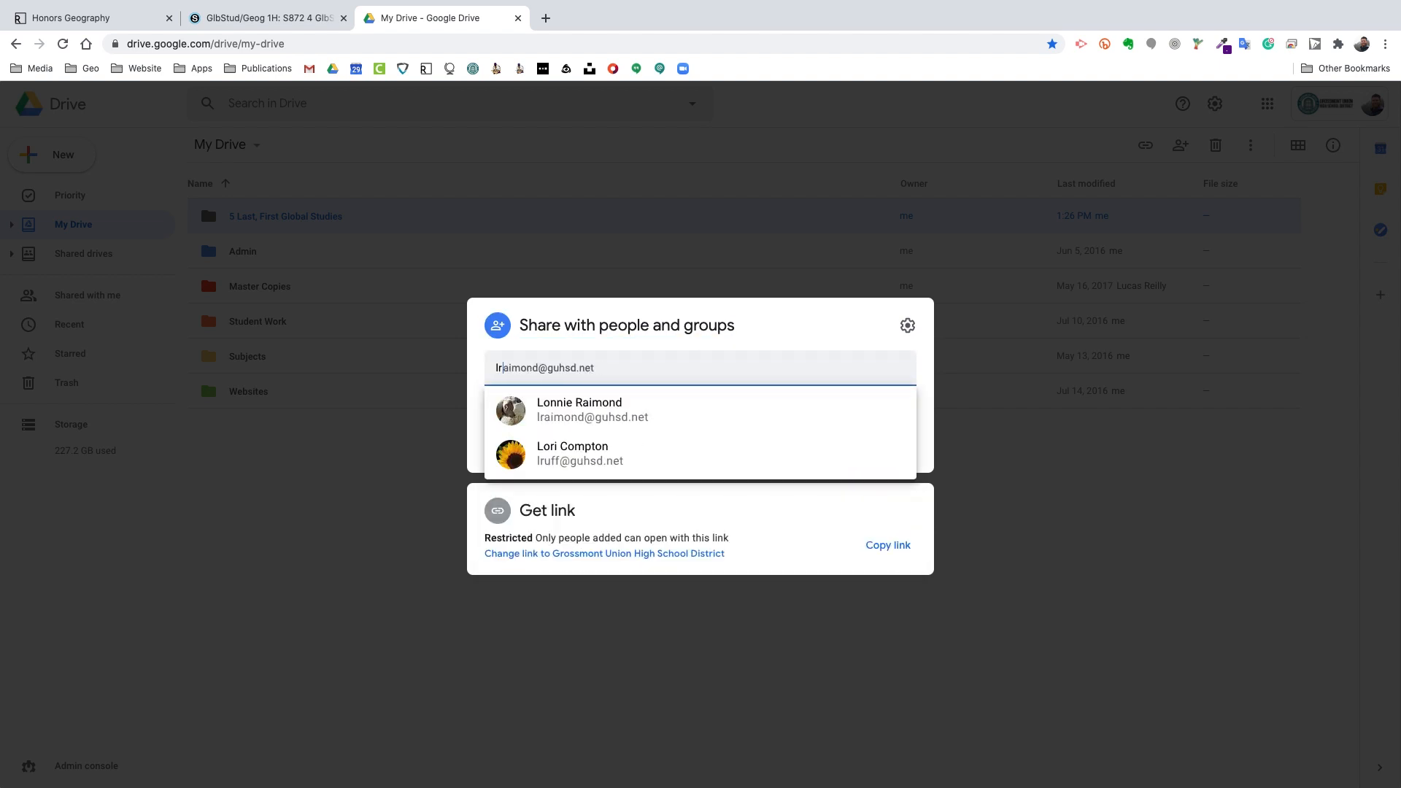
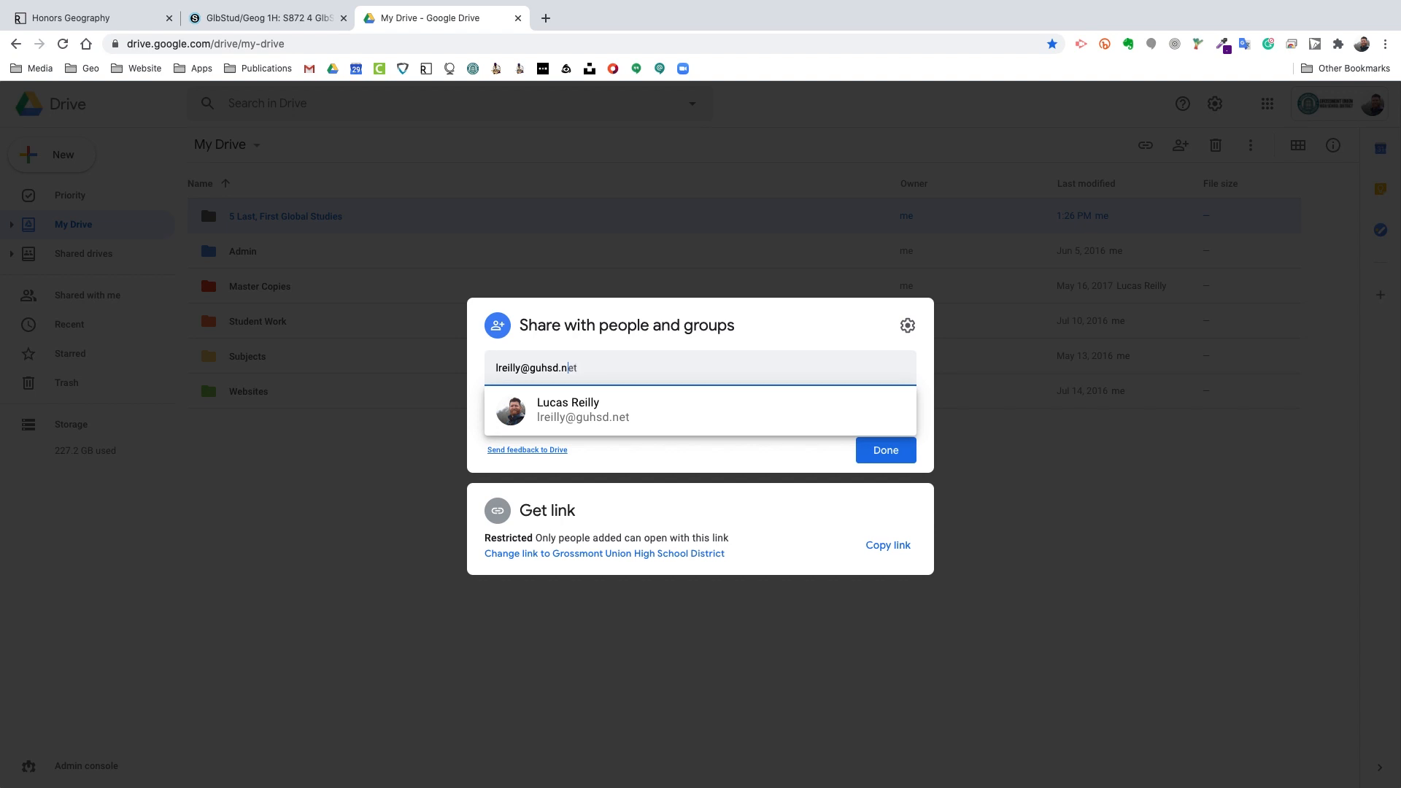
left_click(754, 417)
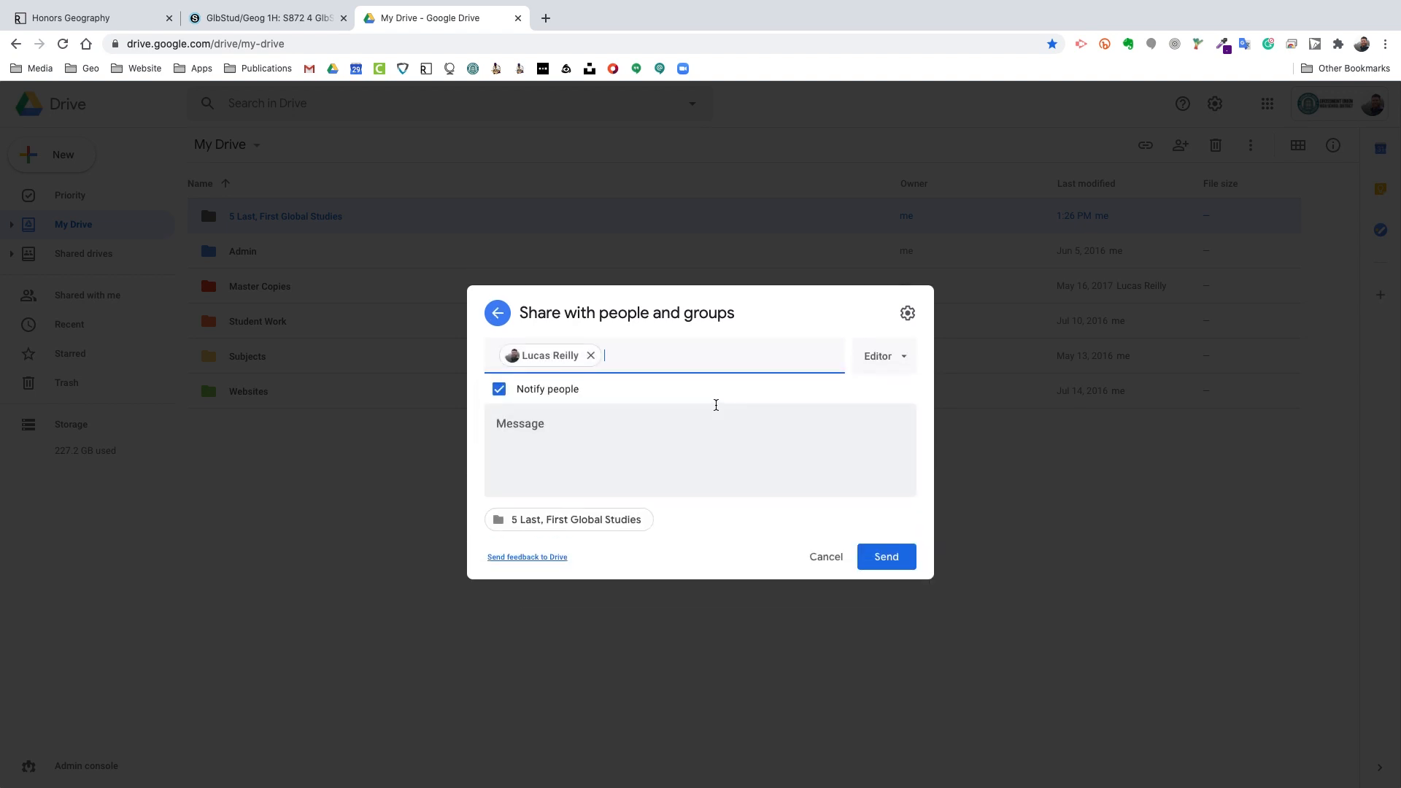
scroll(539, 378, "up", 10)
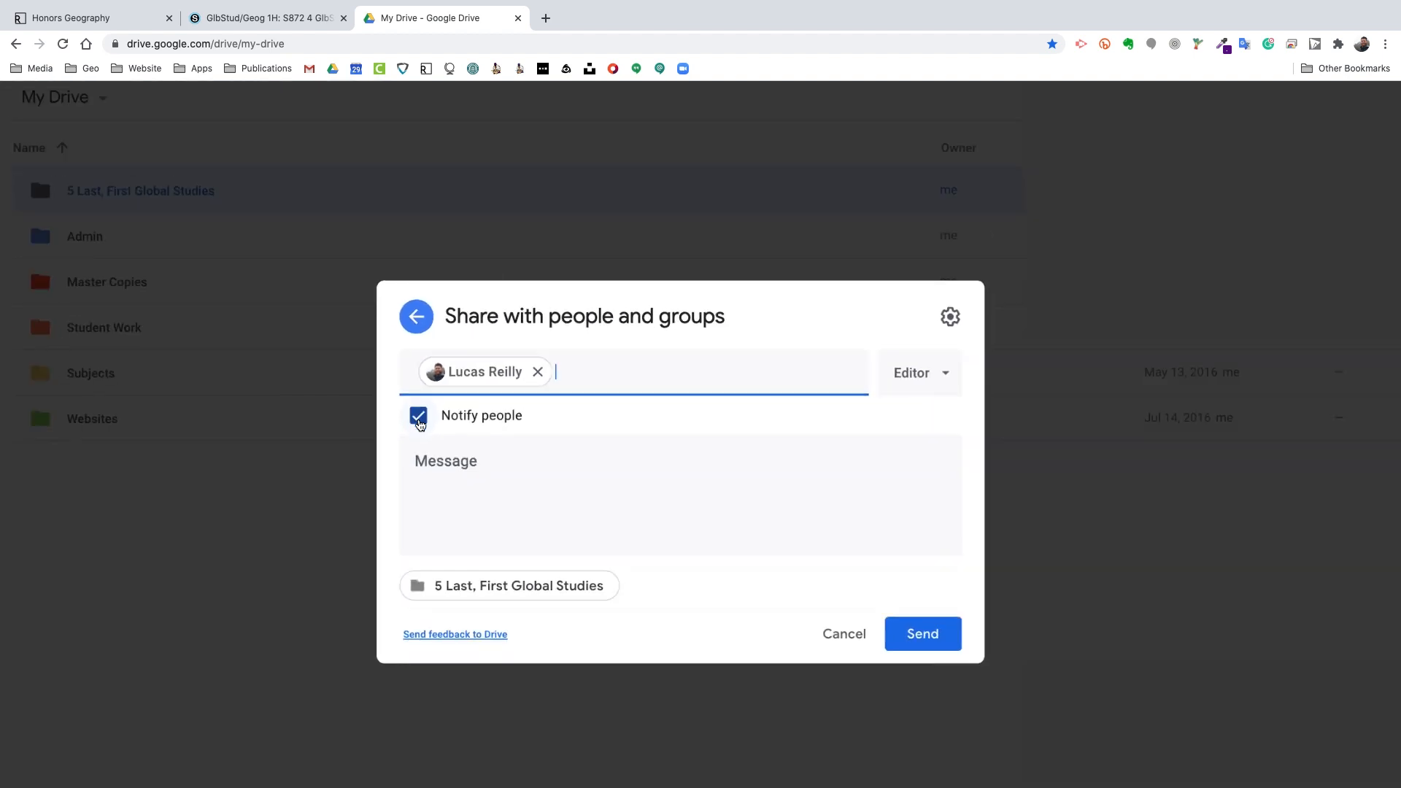
Step: Turn off notifications and share the folder with Editor access
left_click(419, 412)
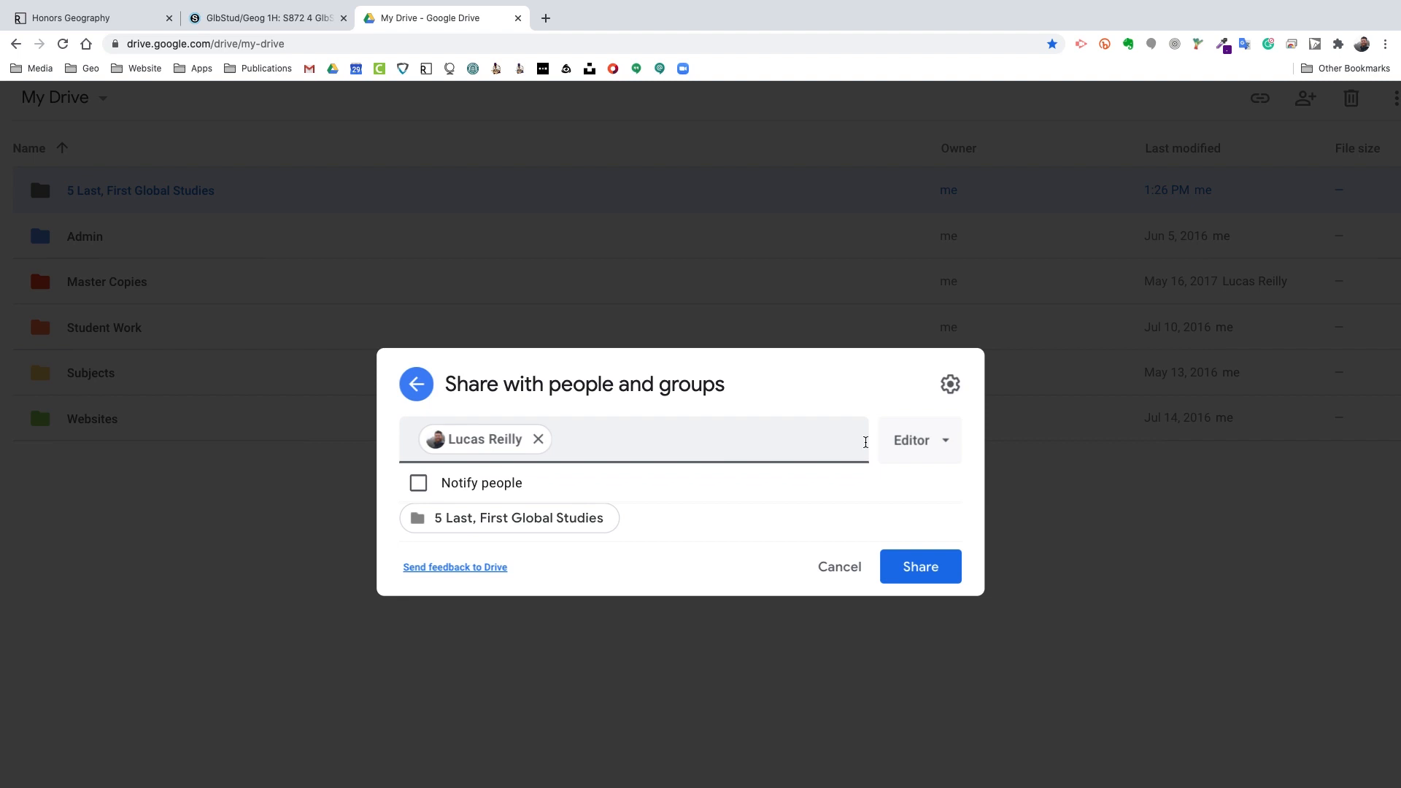
left_click(942, 447)
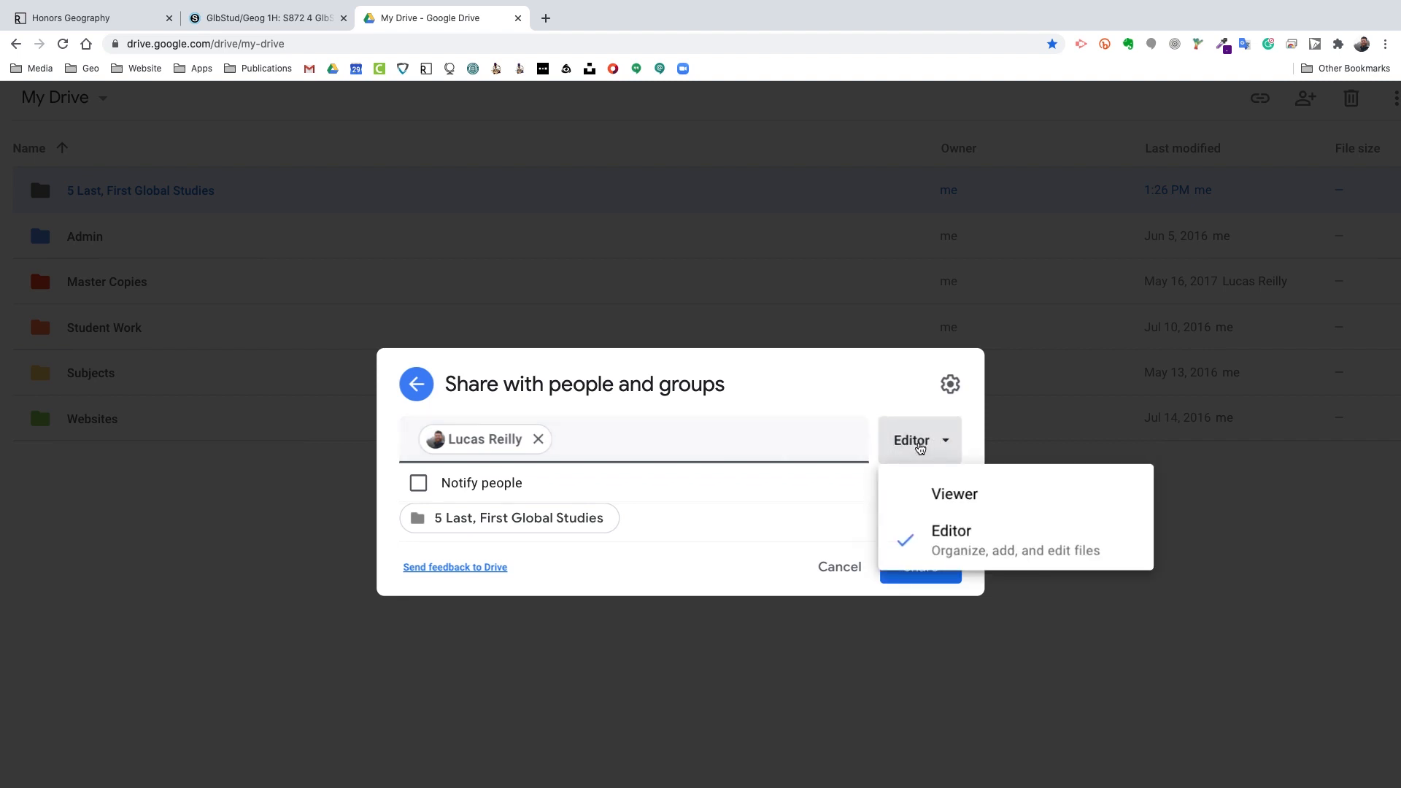
left_click(997, 546)
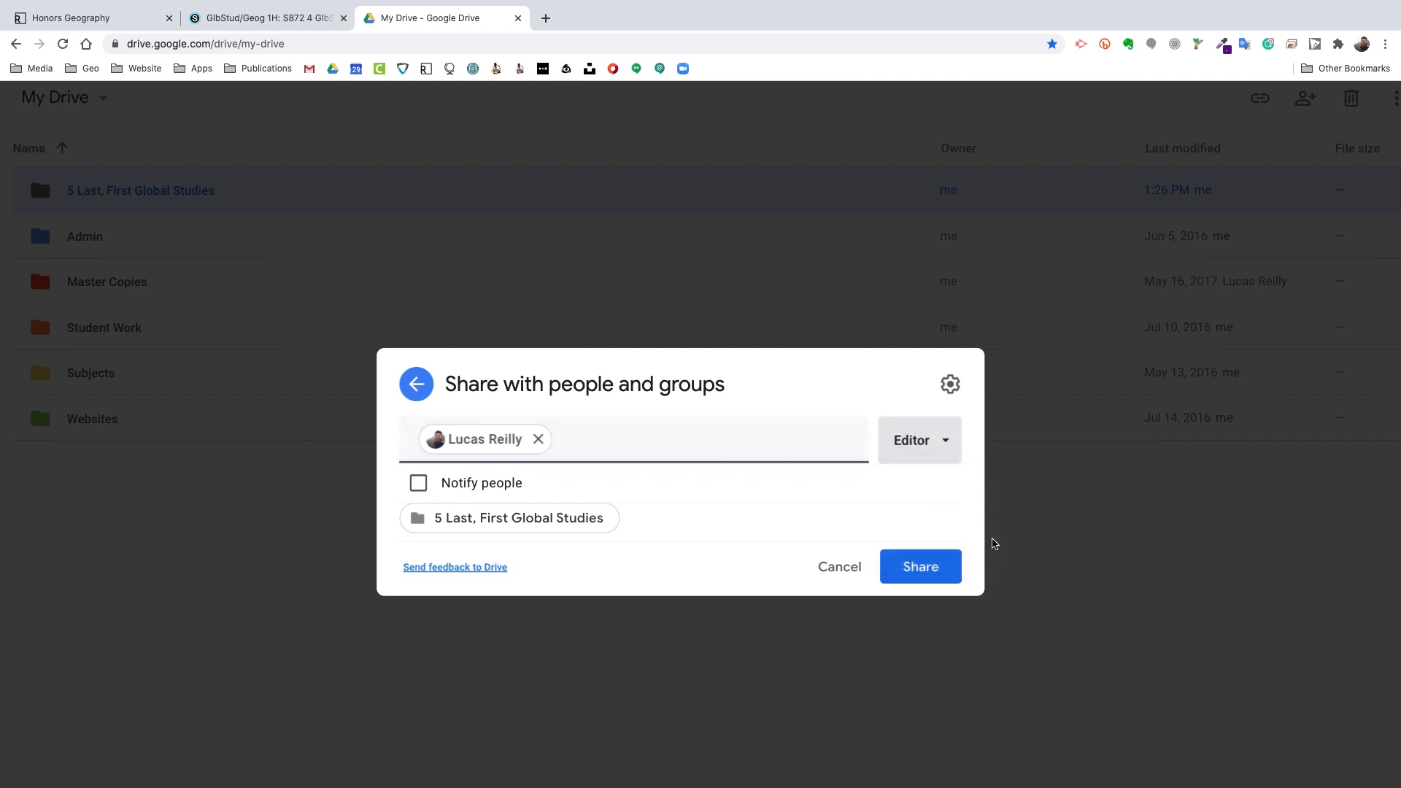
left_click(933, 567)
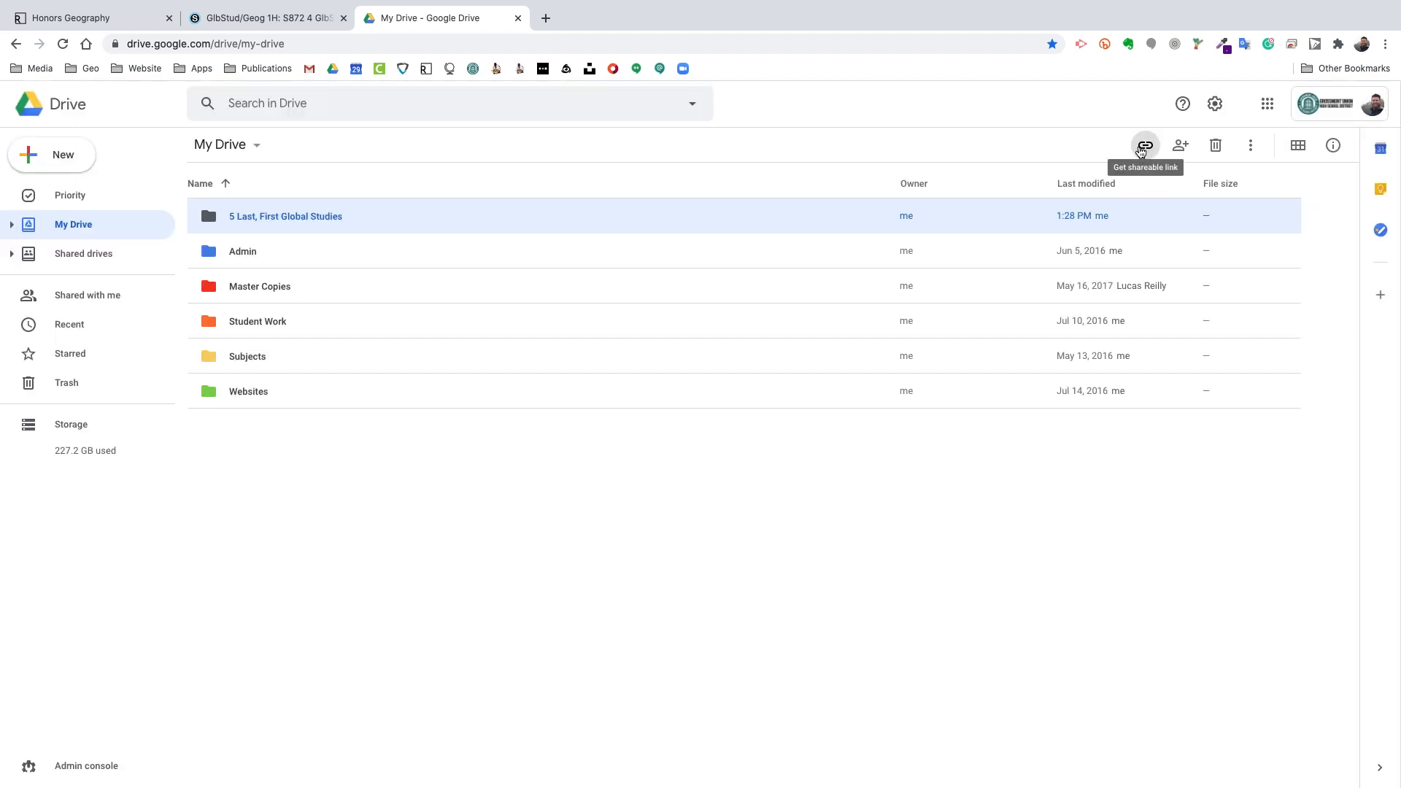
Step: Copy the folder's shareable link, keeping access restricted, and close the dialog
left_click(1146, 146)
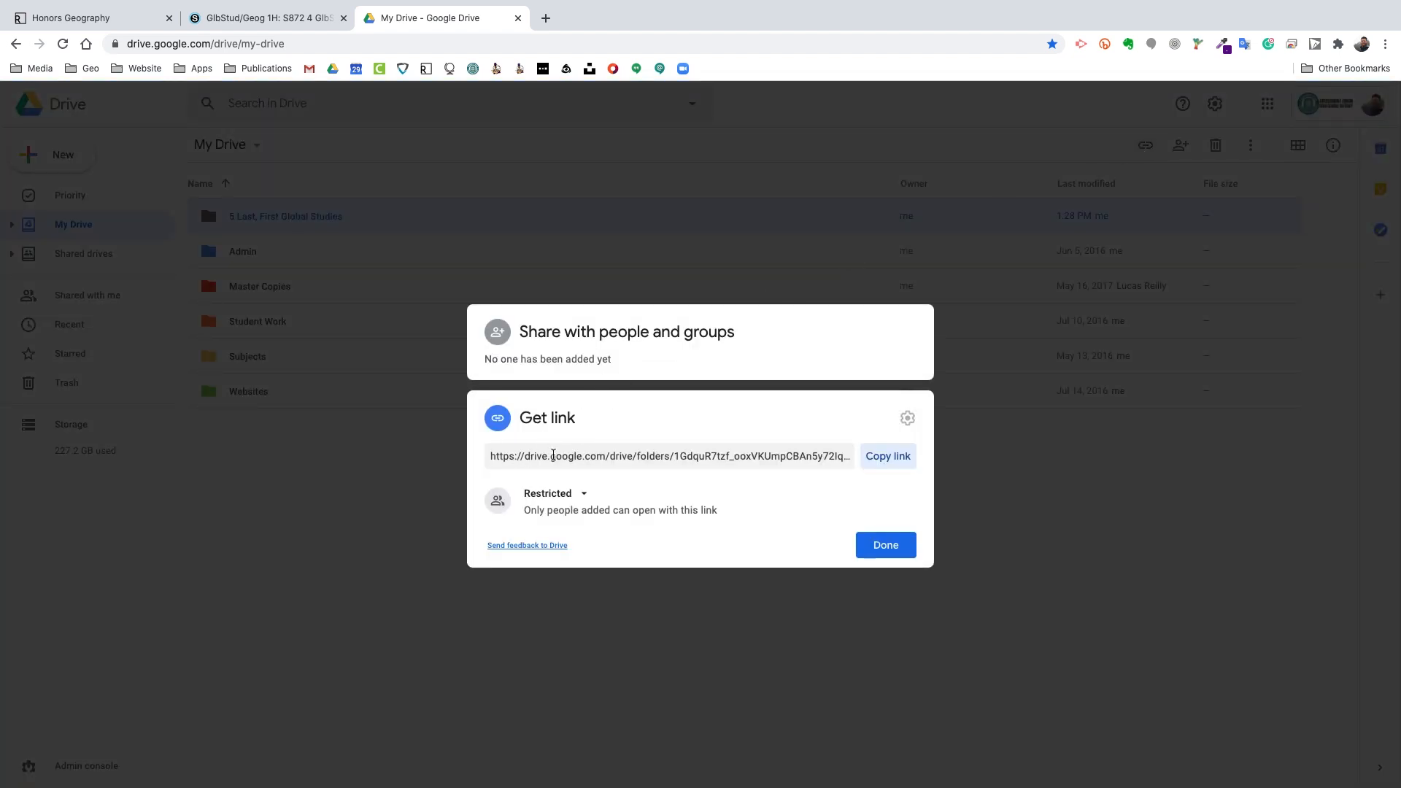
left_click(890, 459)
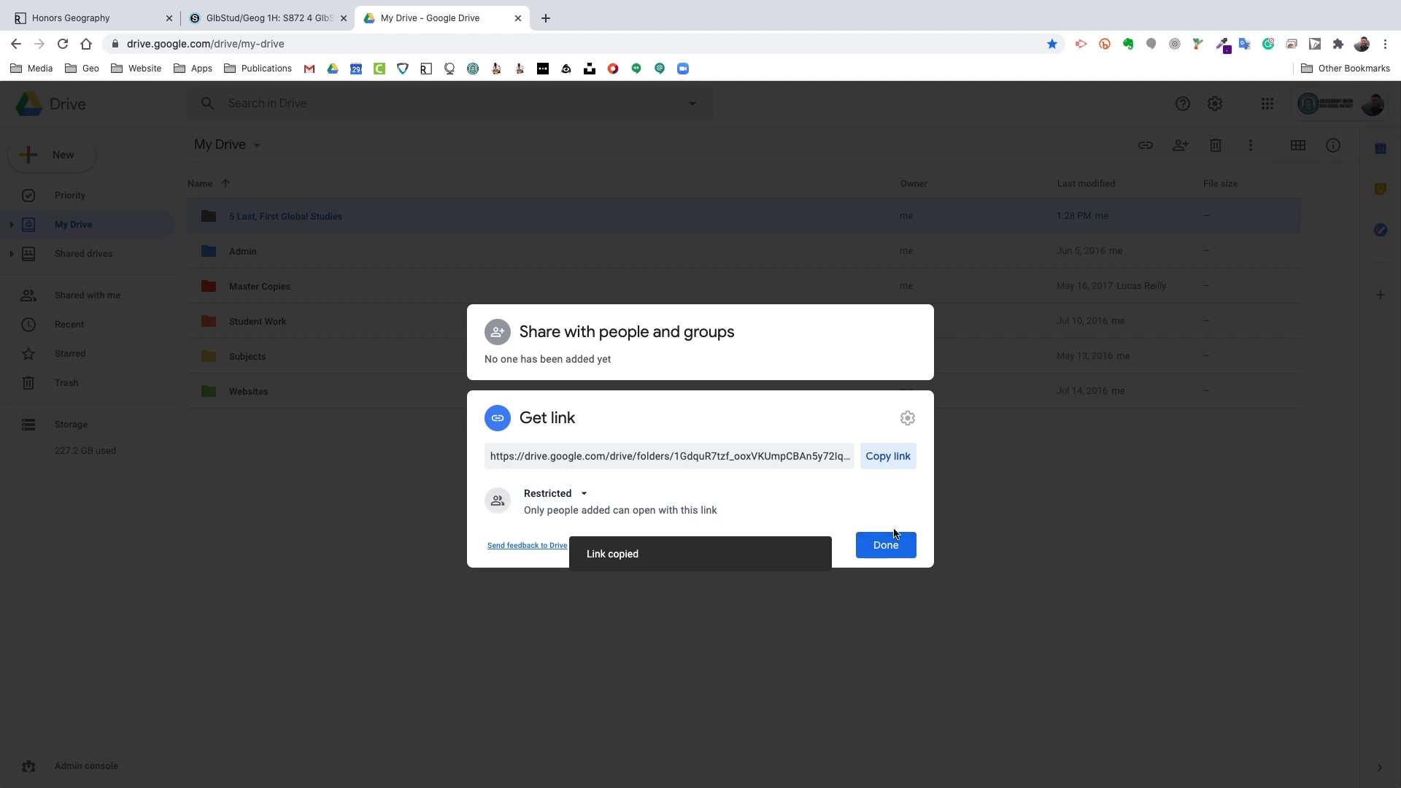
left_click(887, 546)
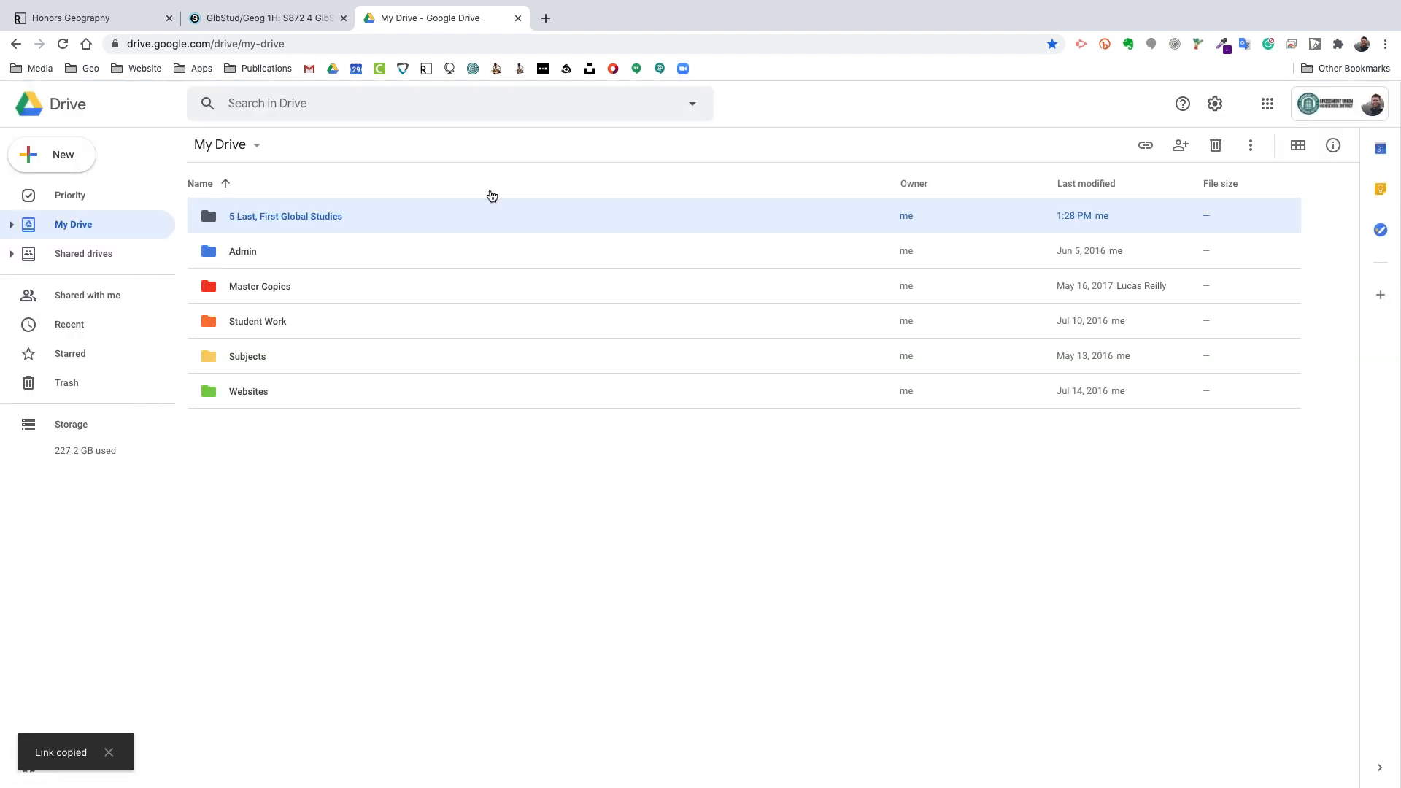
Step: Switch back to the Schoology Honors Geo Q1 Period 7 materials tab
left_click(292, 19)
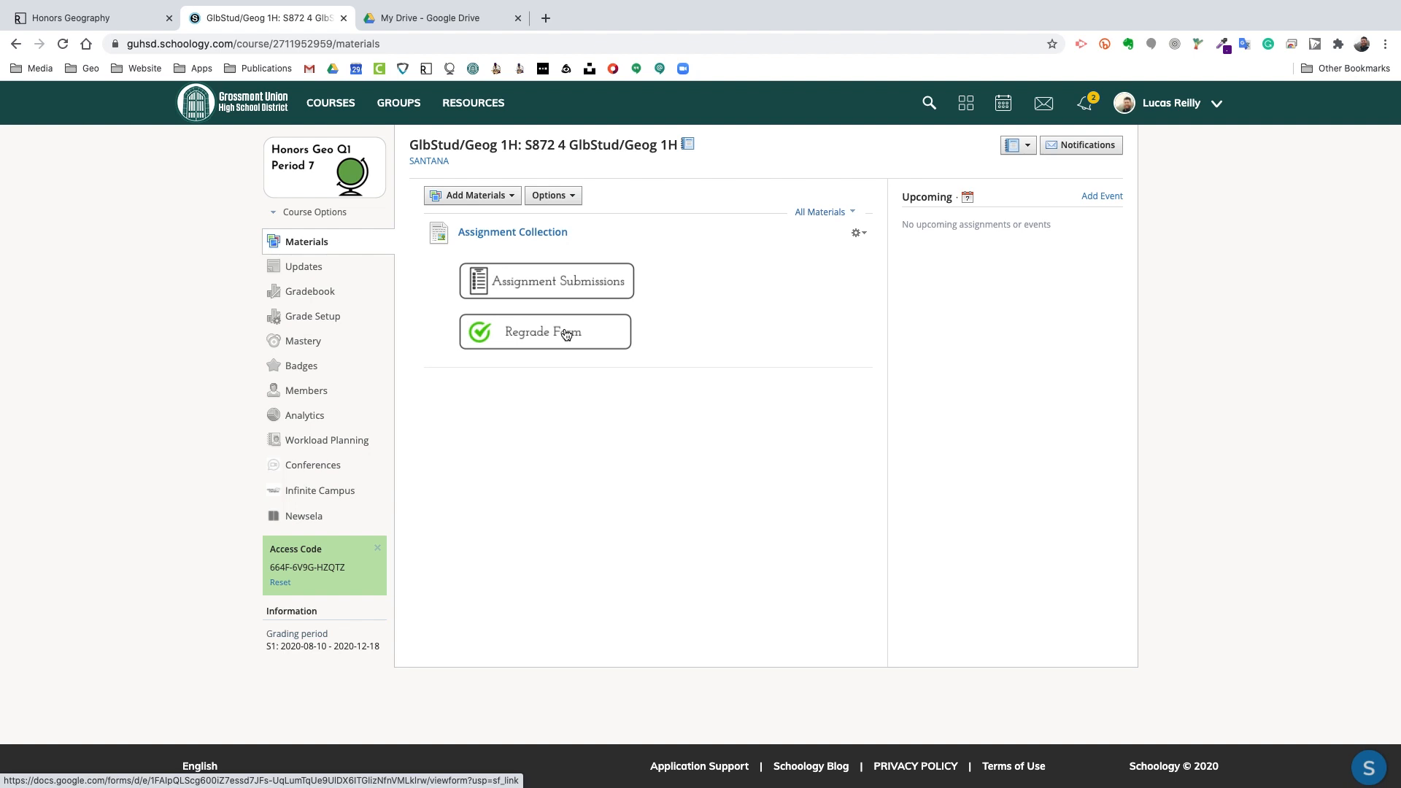
Step: Open the Assignment Submissions form and enter the student's last and first name
left_click(584, 284)
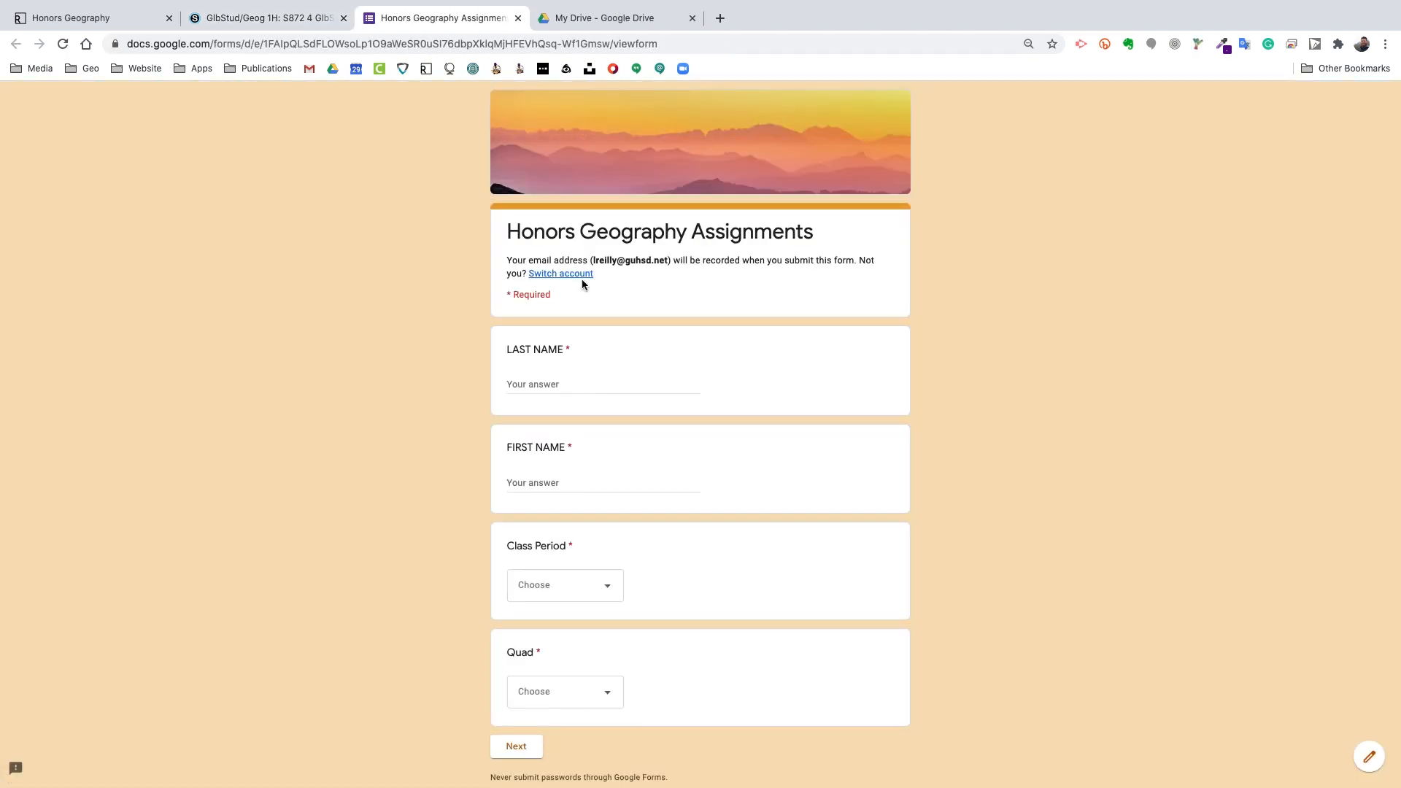
scroll(690, 256, "down", 1)
scroll(689, 256, "up", 2)
scroll(657, 299, "down", 1)
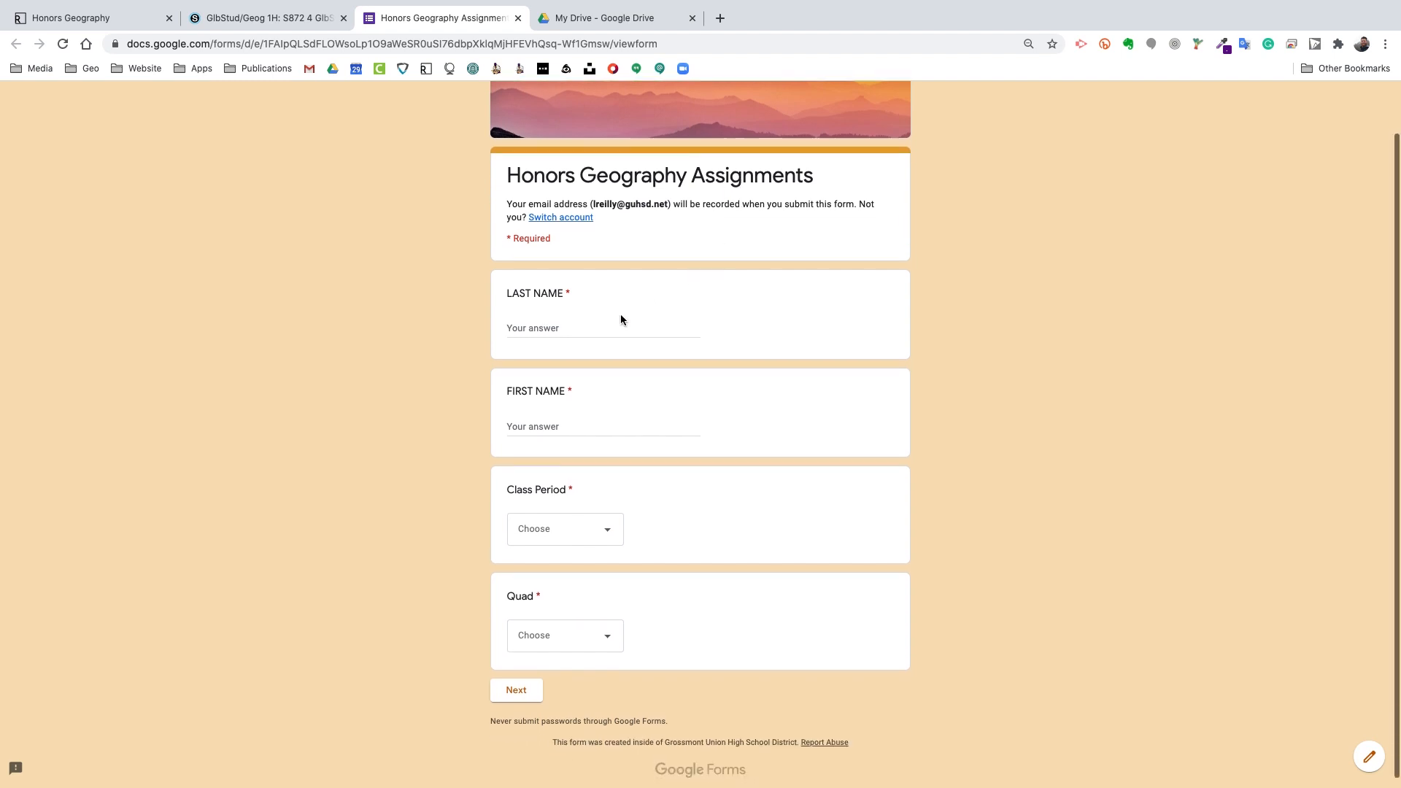
left_click(550, 333)
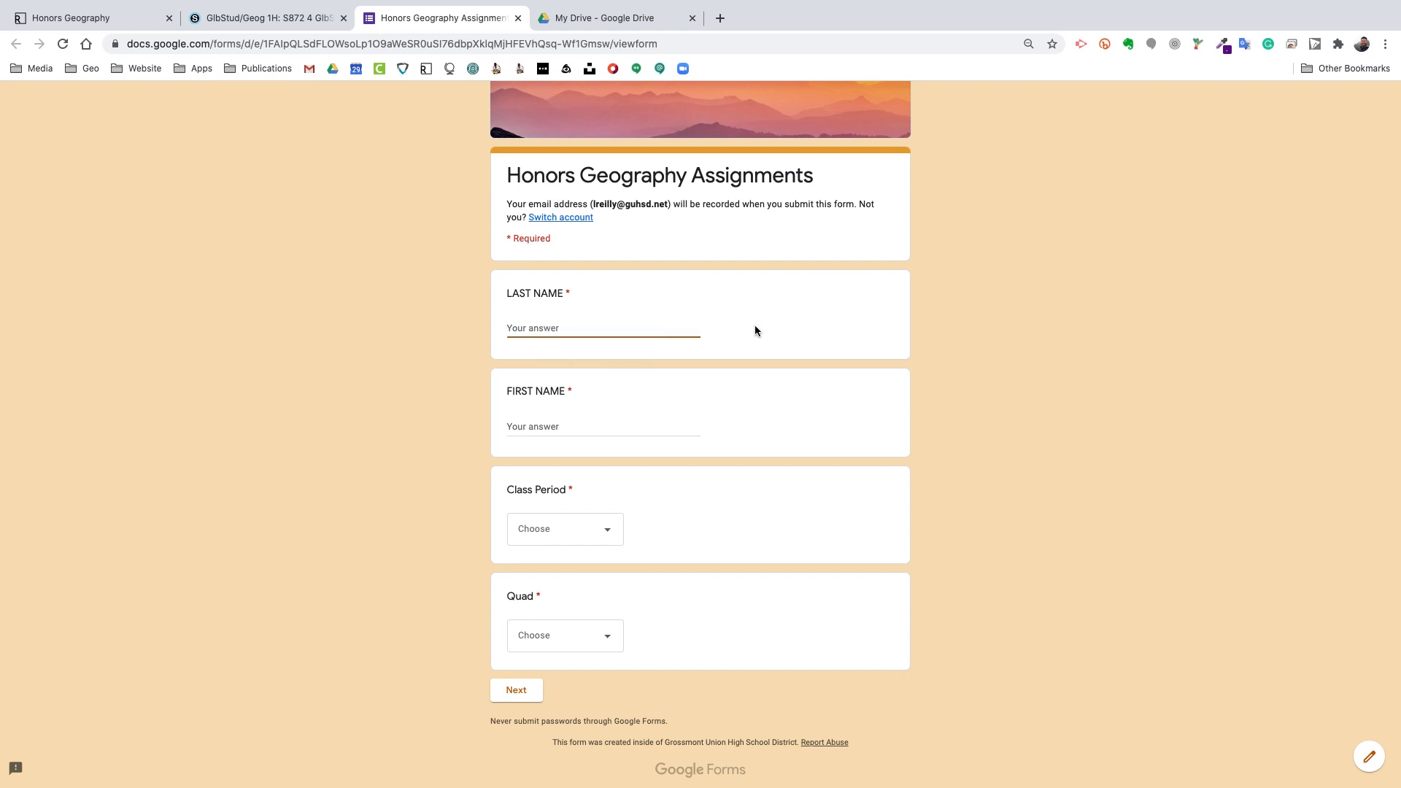
key("Tab")
Step: Choose Class Period 5 and Quad 1, then continue to the next page
left_click(575, 529)
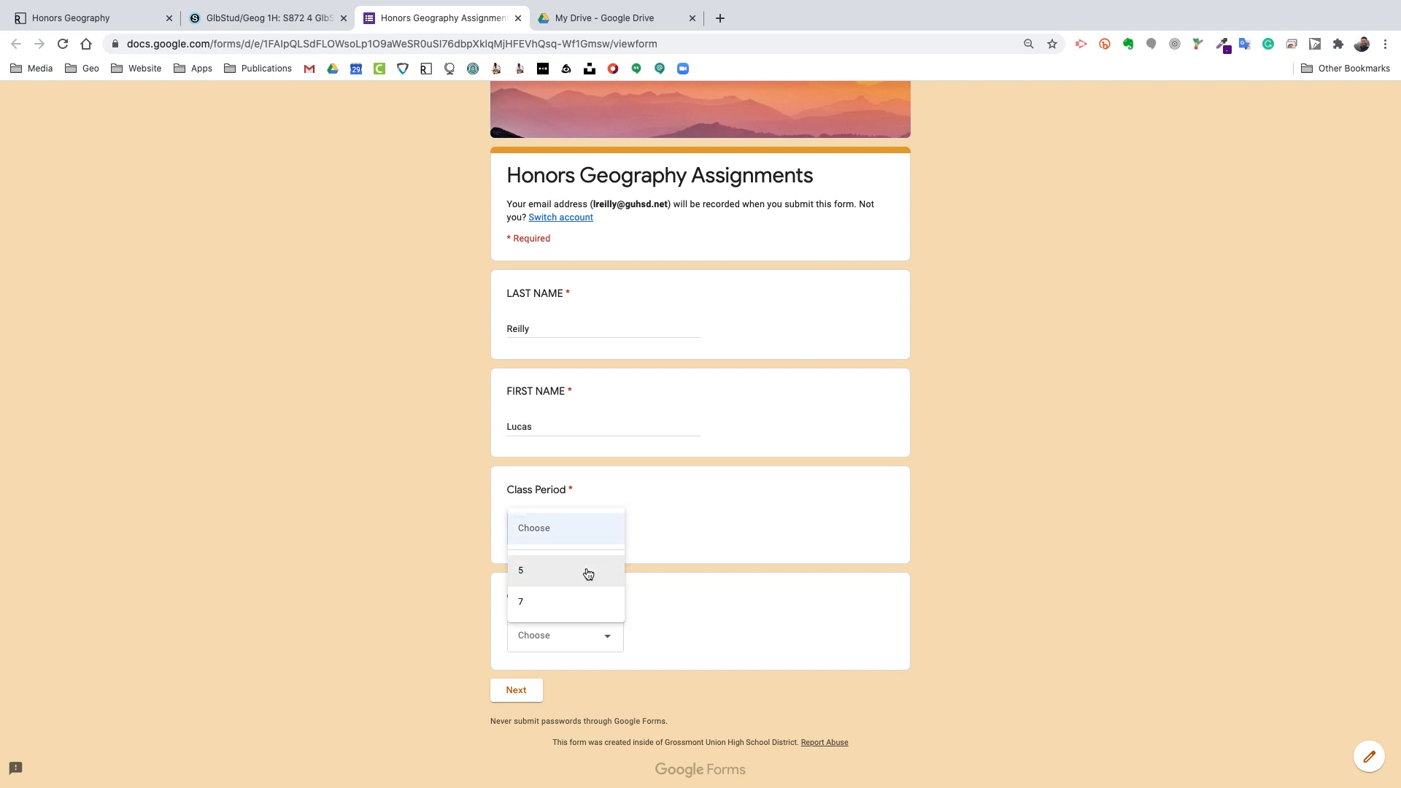
left_click(589, 574)
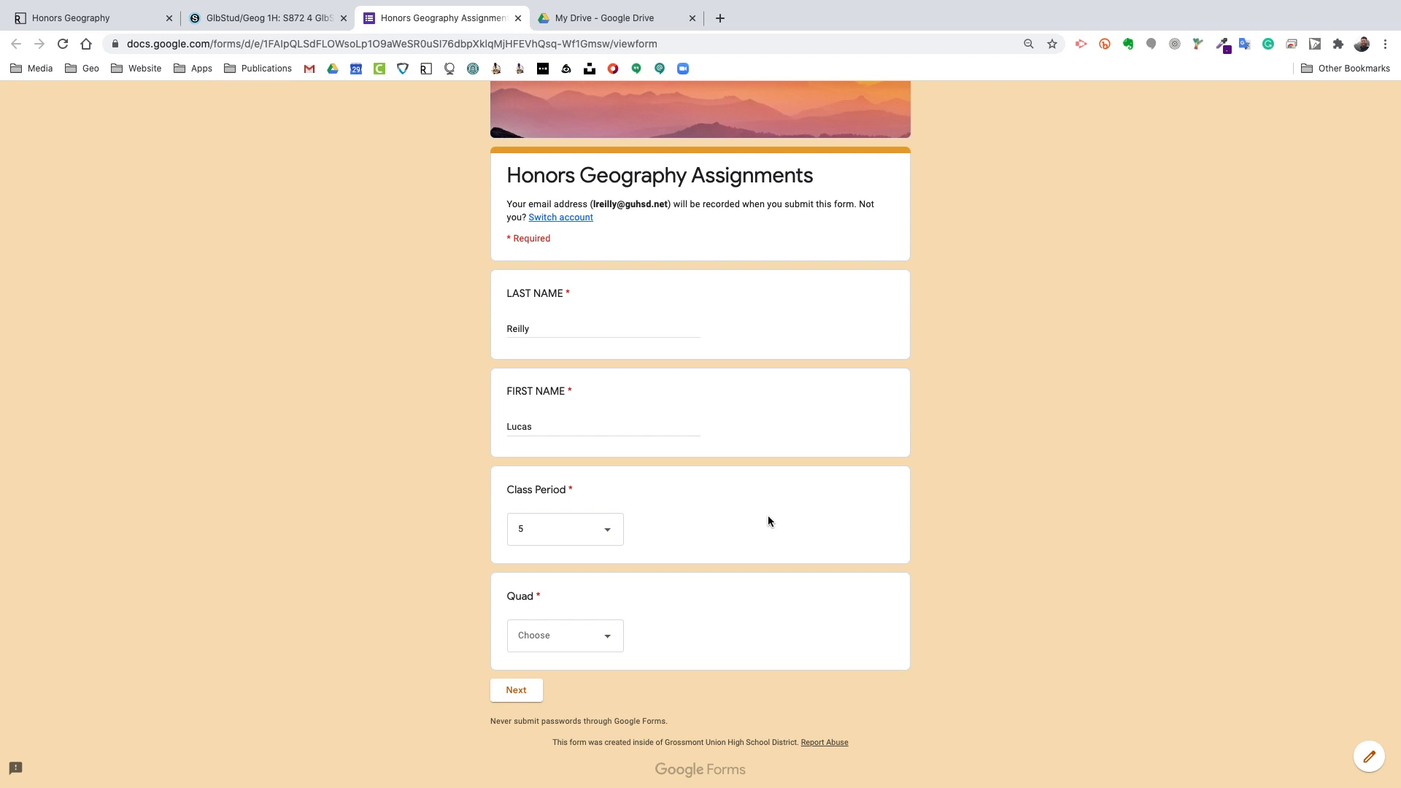
scroll(769, 517, "down", 1)
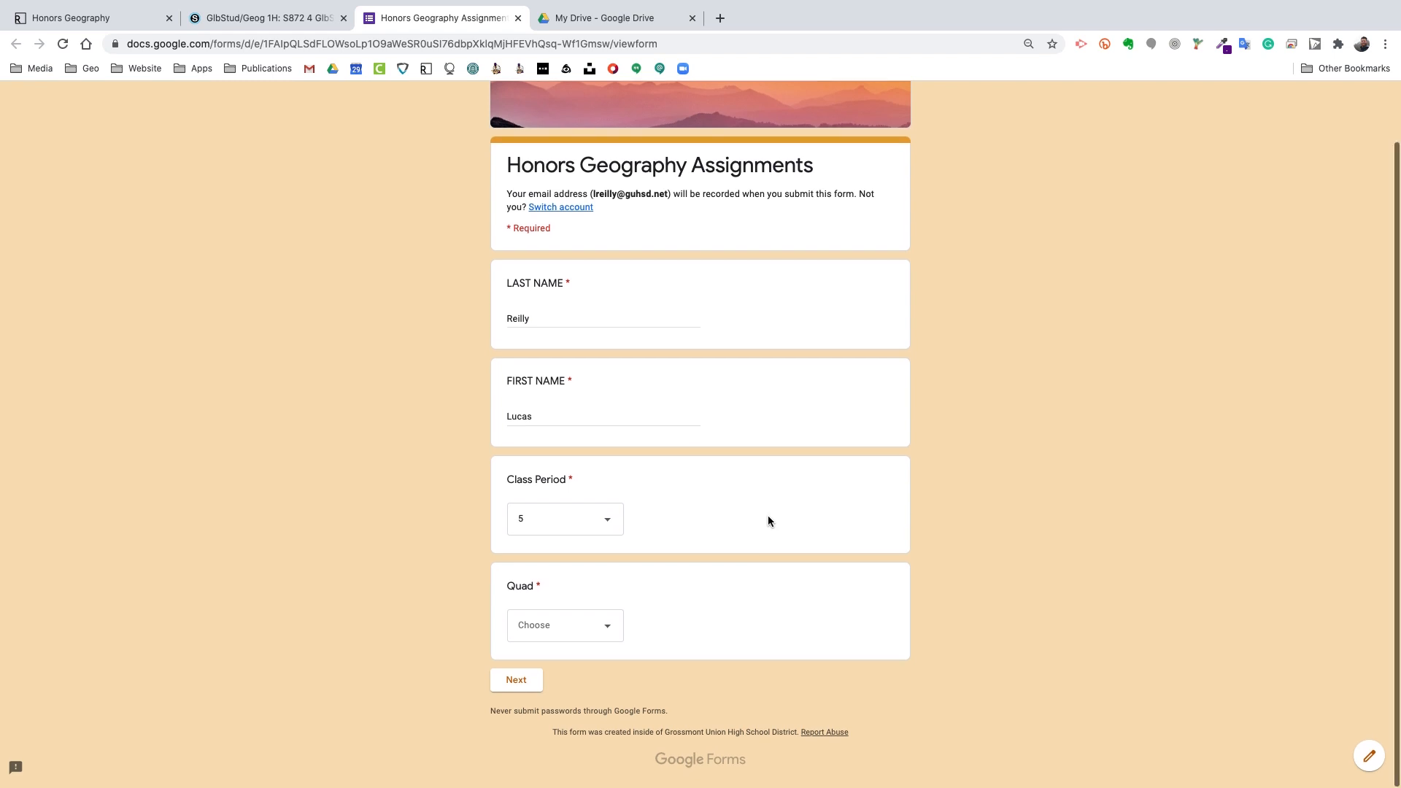
left_click(606, 628)
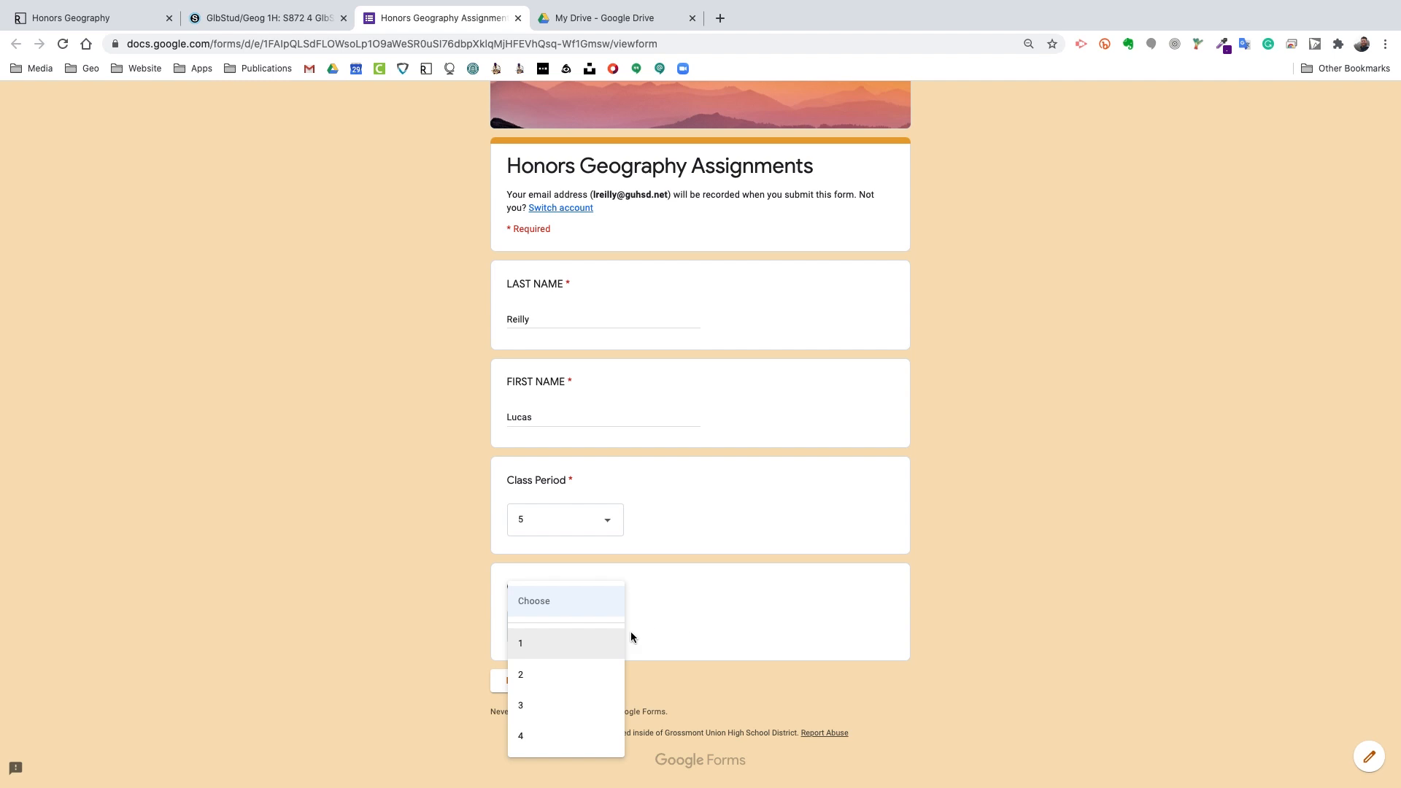
left_click(571, 642)
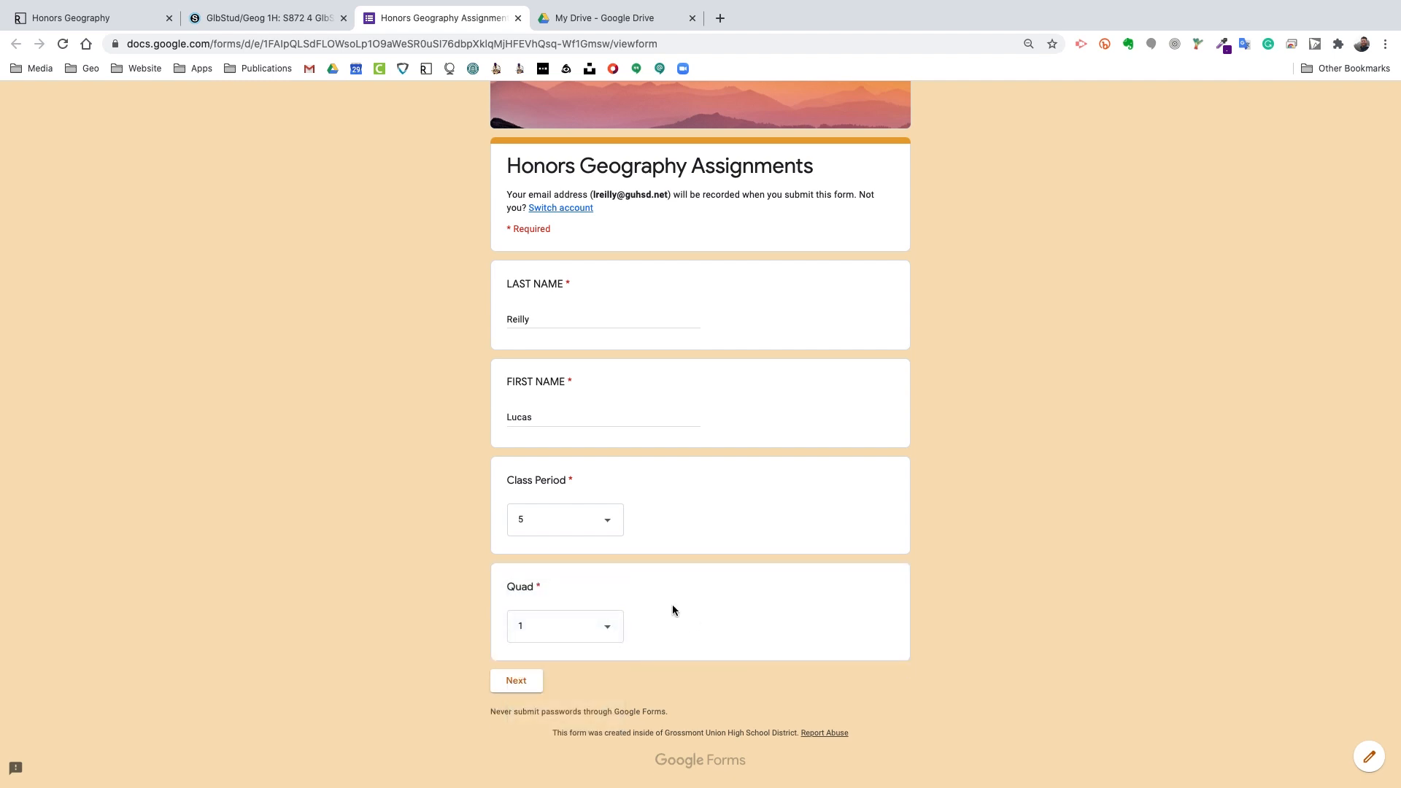
left_click(496, 686)
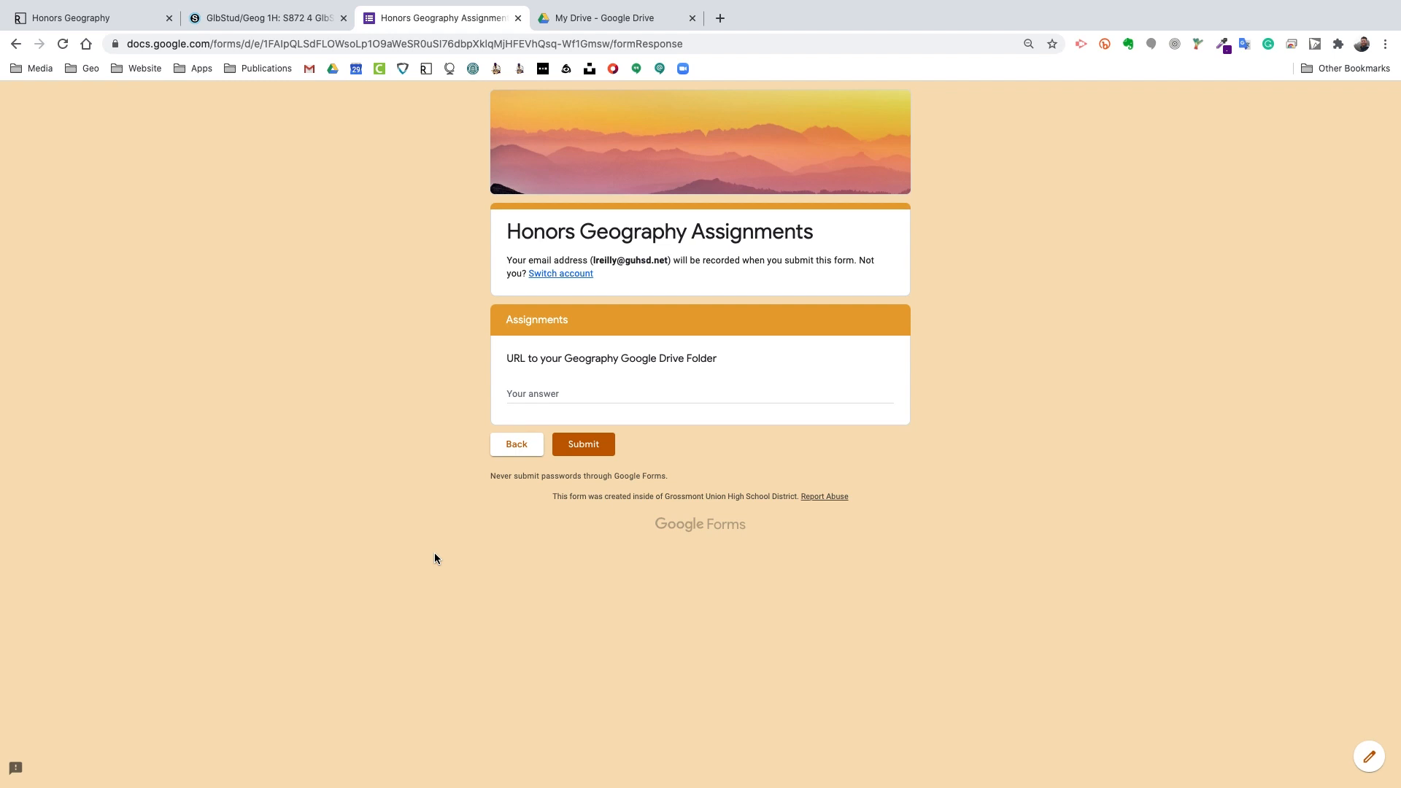
Step: Paste the Drive folder link as the URL answer, verify it, and submit the form
left_click(541, 392)
left_click_drag(506, 361, 716, 354)
left_click(543, 395)
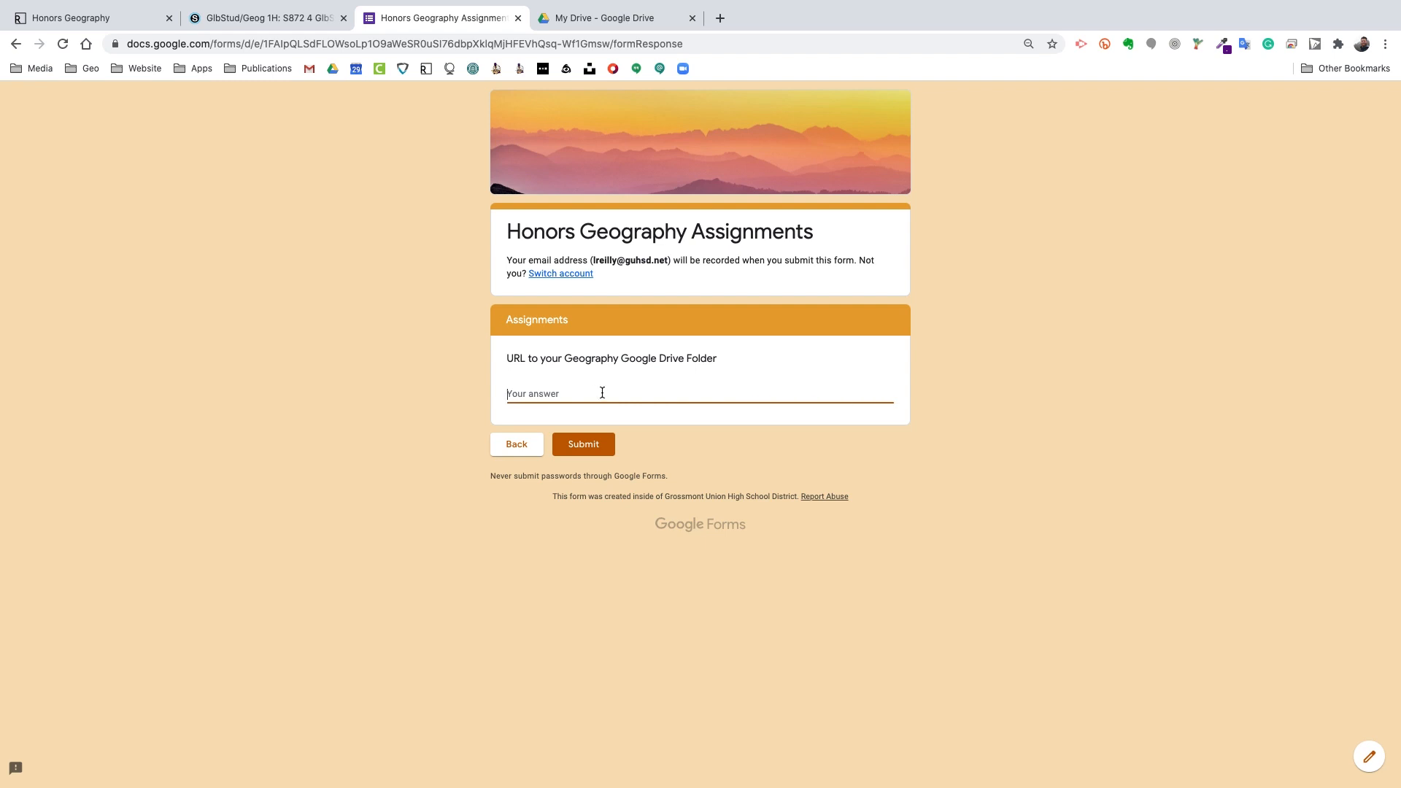
key("super+v")
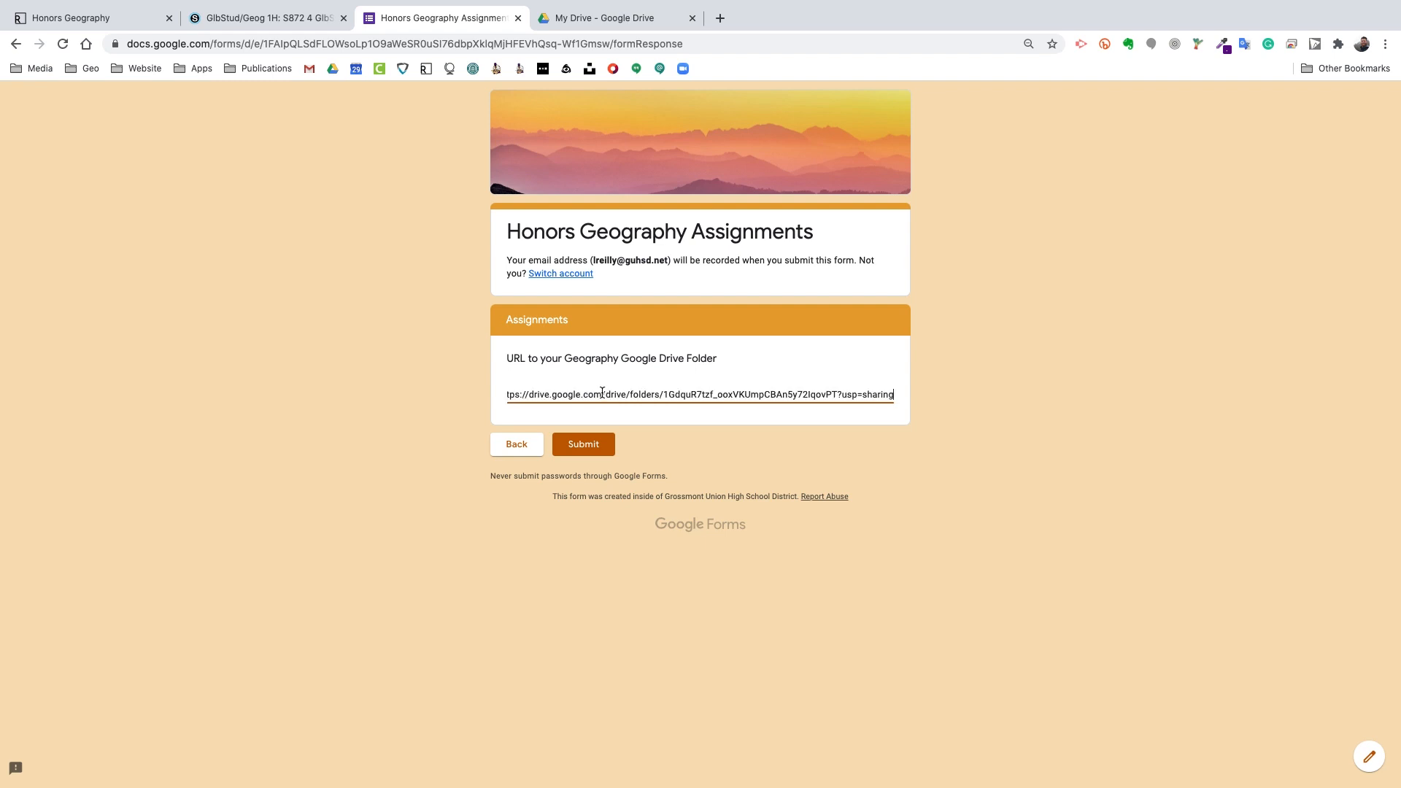
left_click(743, 395)
scroll(743, 390, "right", 1)
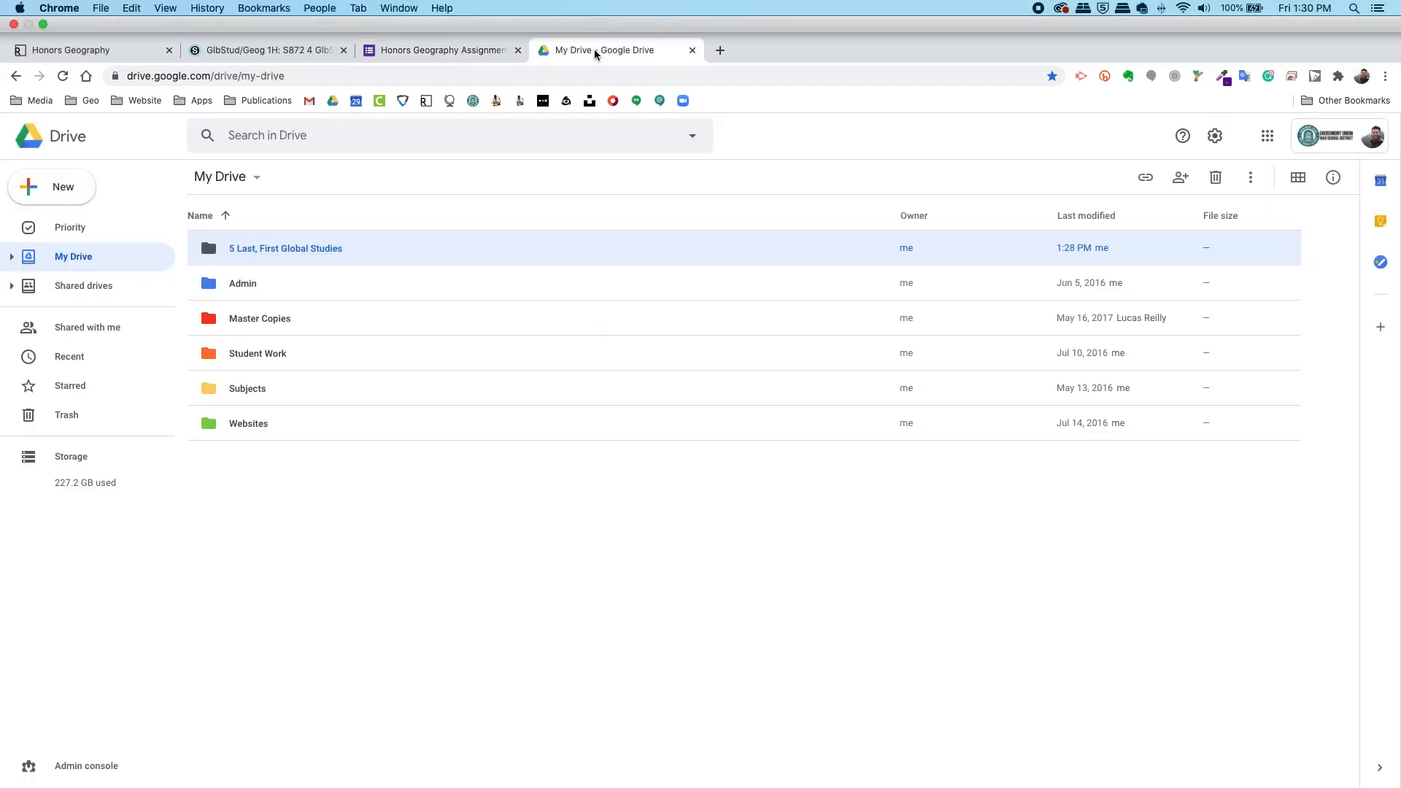
left_click(594, 50)
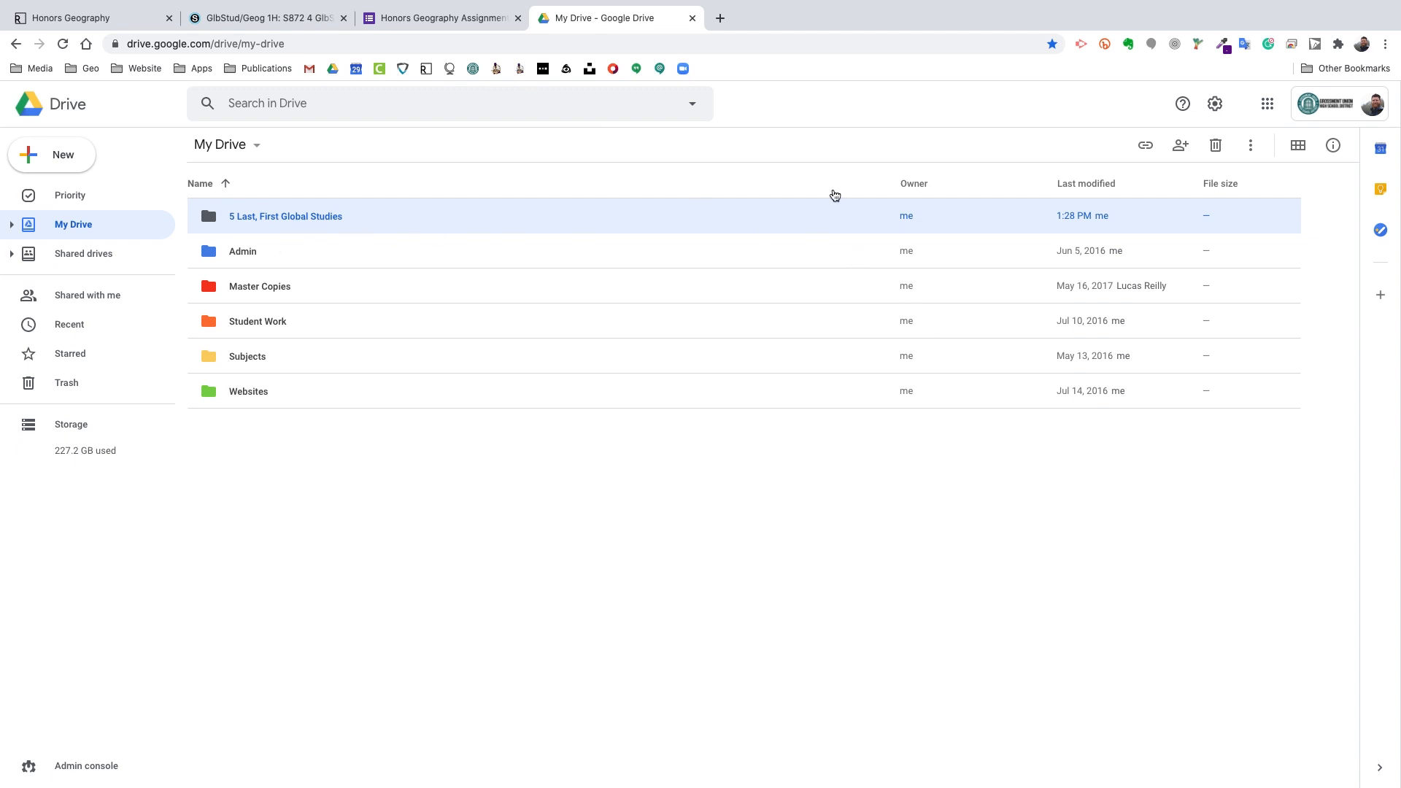
left_click(438, 18)
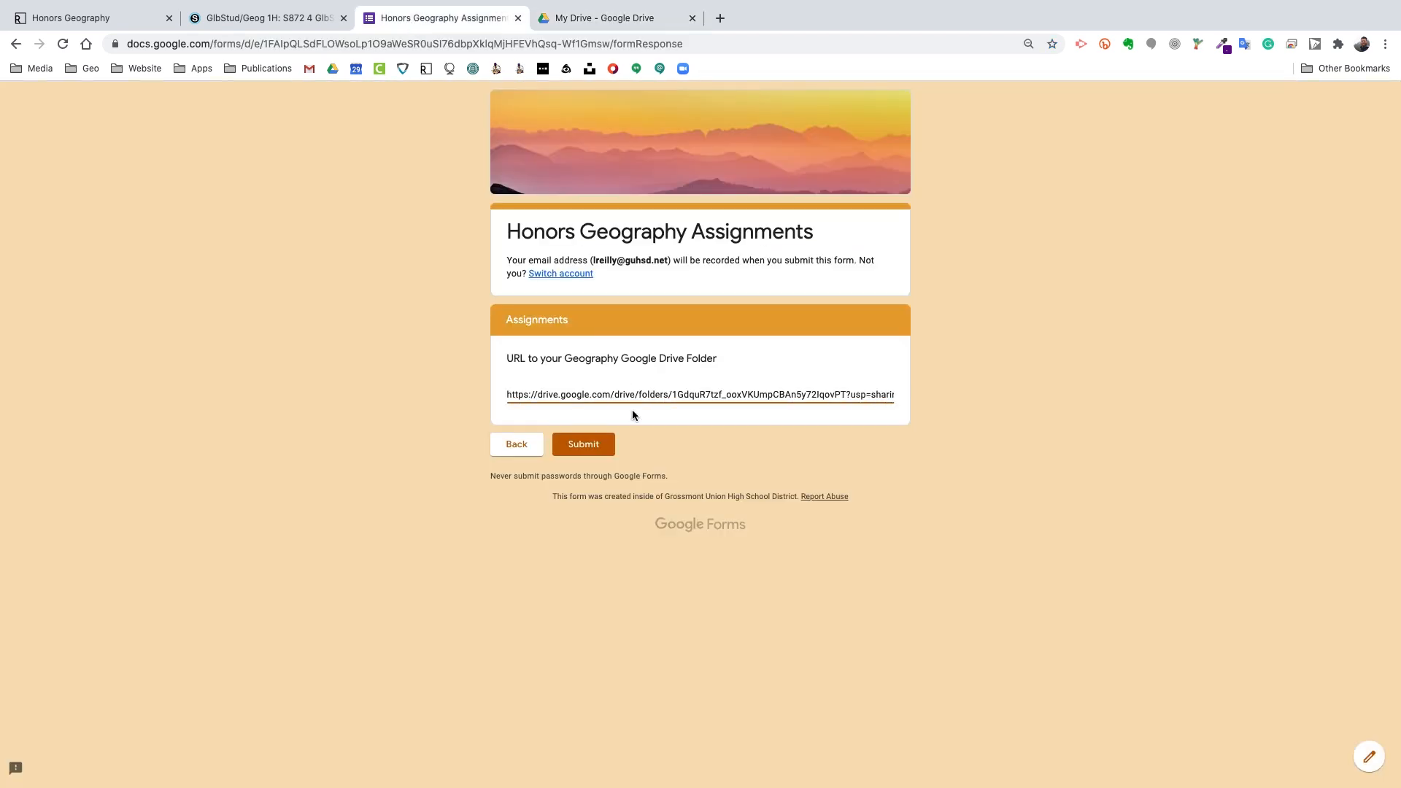
left_click(586, 444)
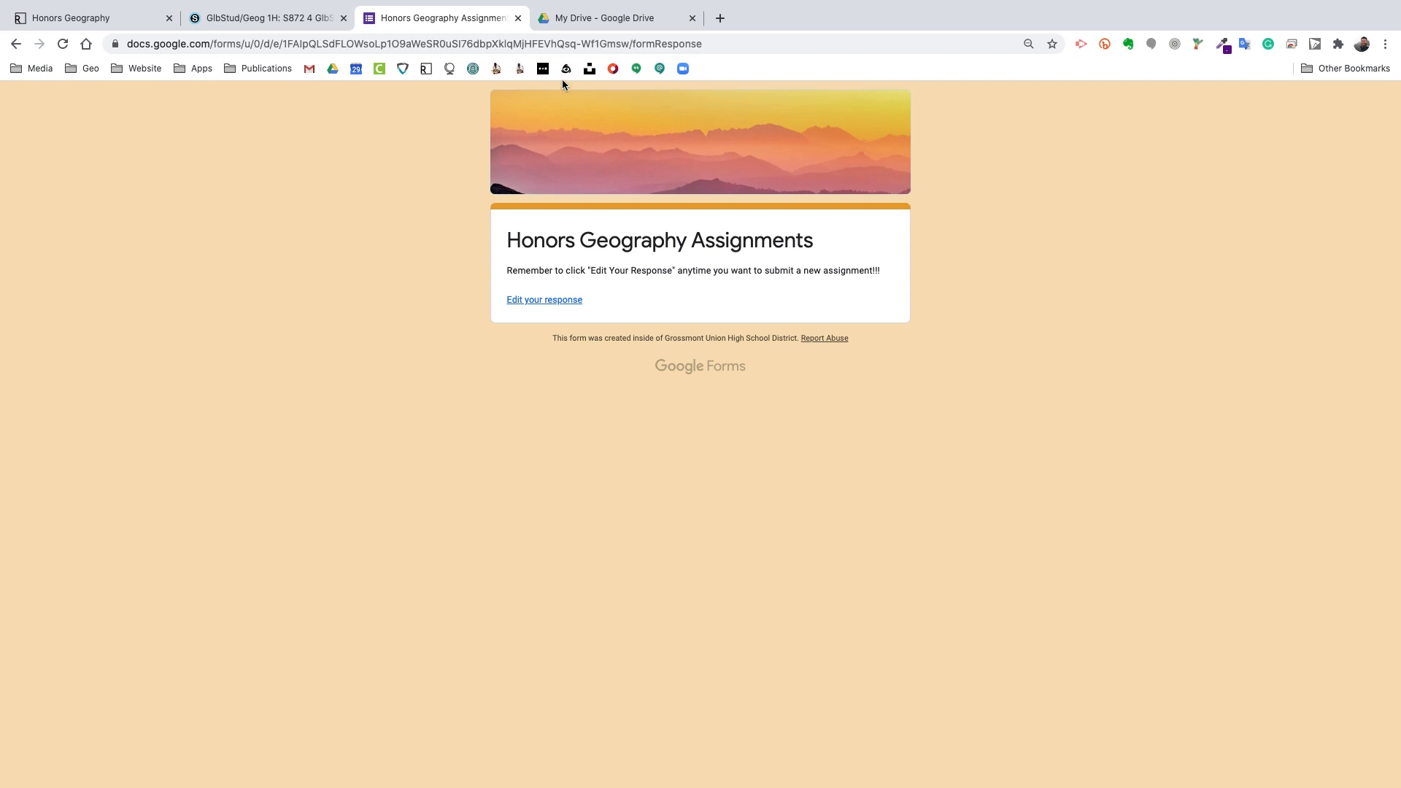
Step: Close the submitted form and create a new blank Google Doc from My Drive
left_click(518, 17)
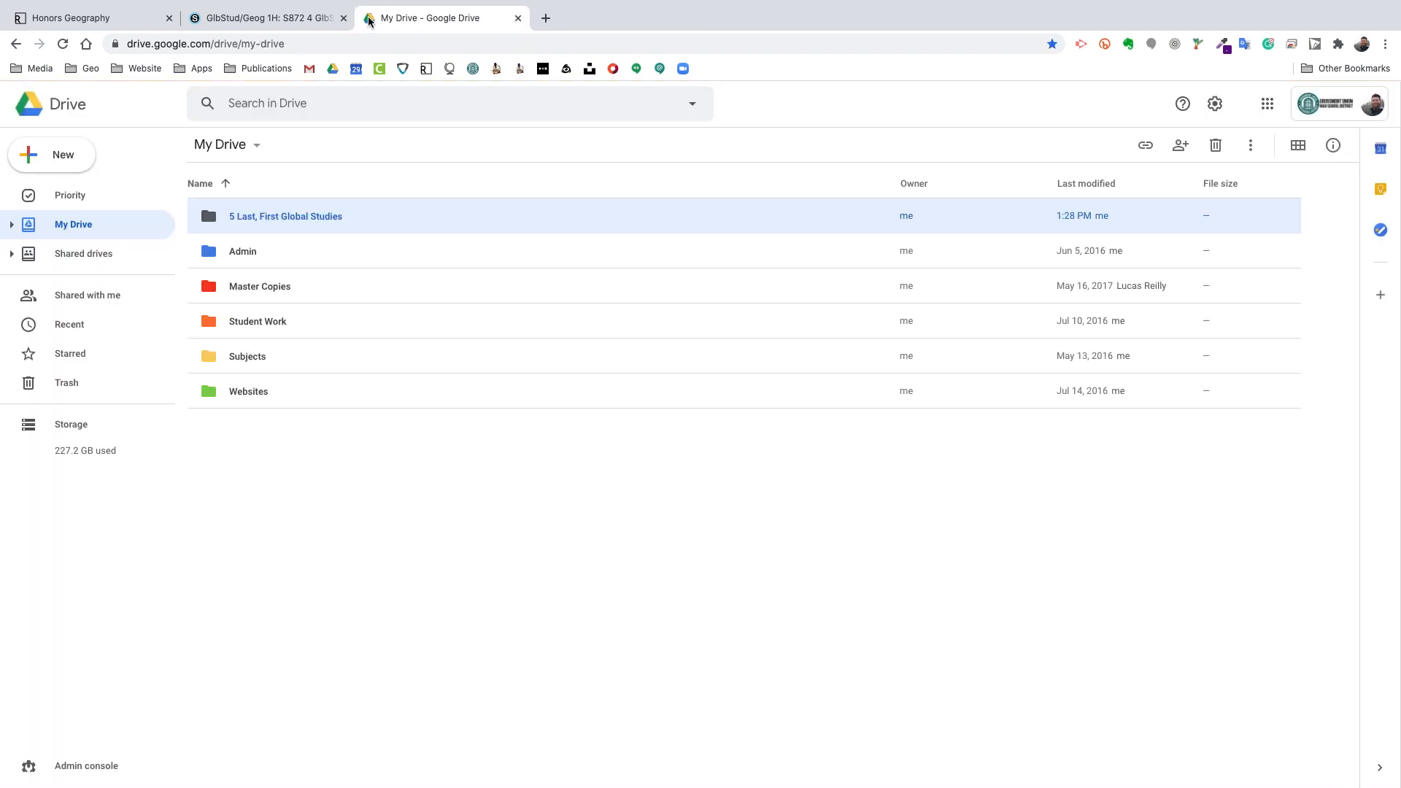
left_click(295, 22)
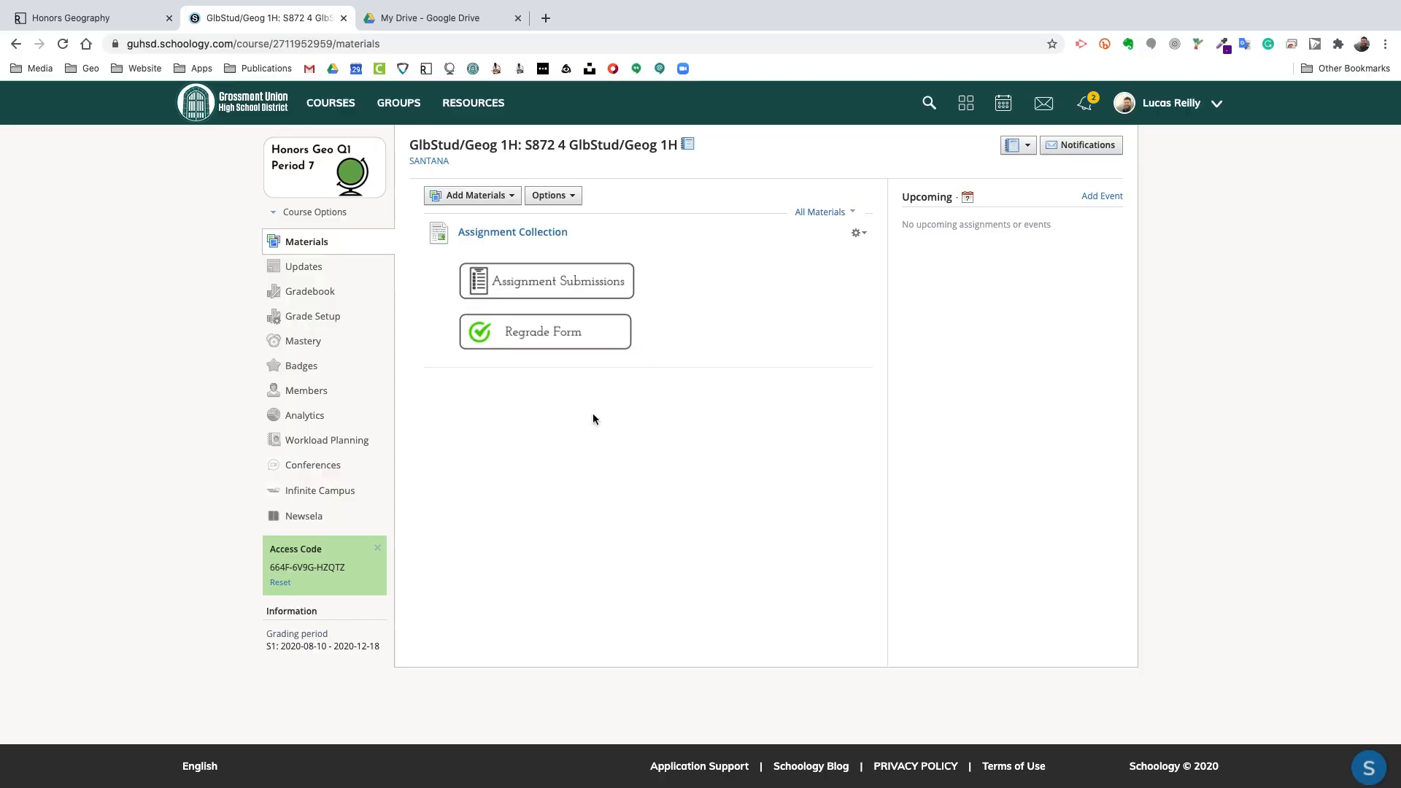
left_click(409, 20)
left_click(479, 630)
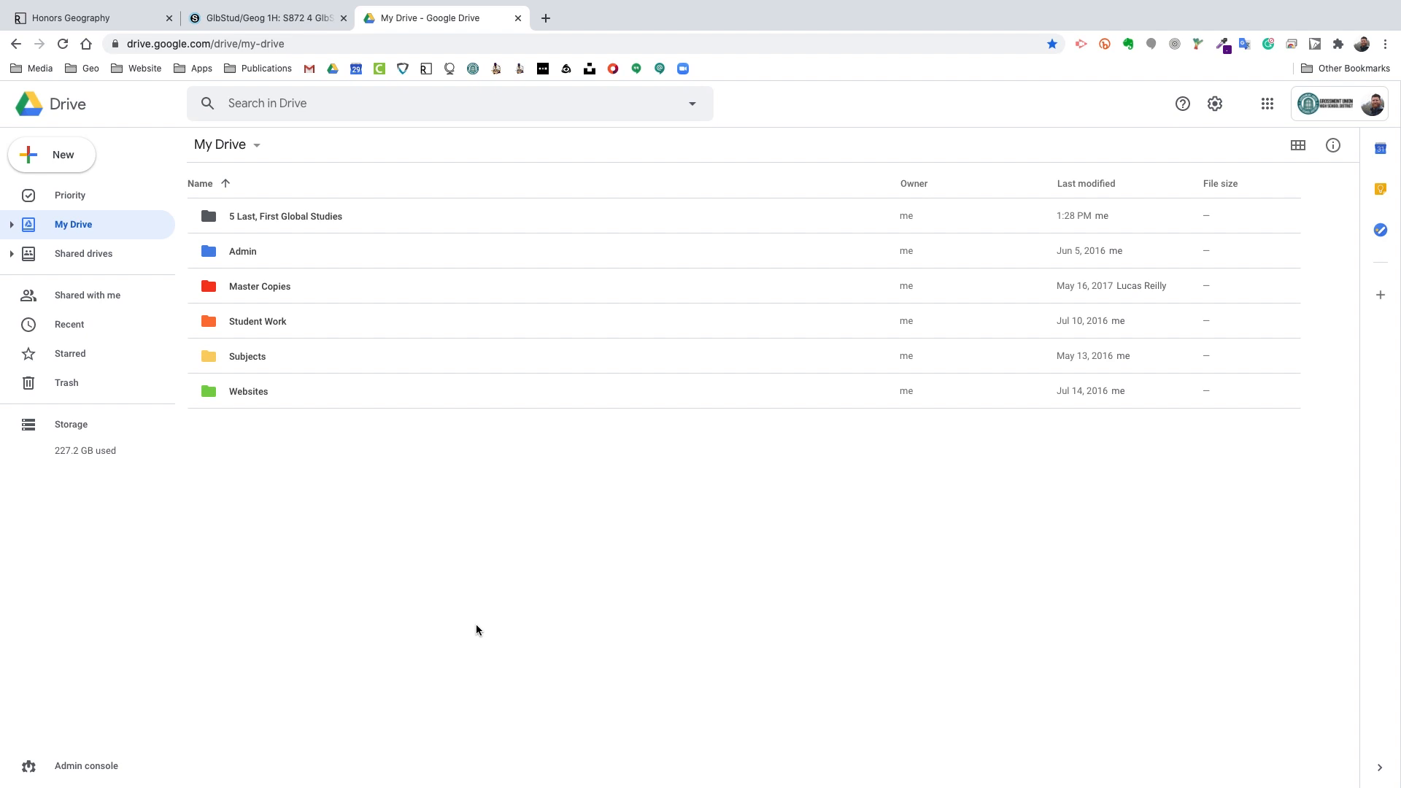
left_click(47, 171)
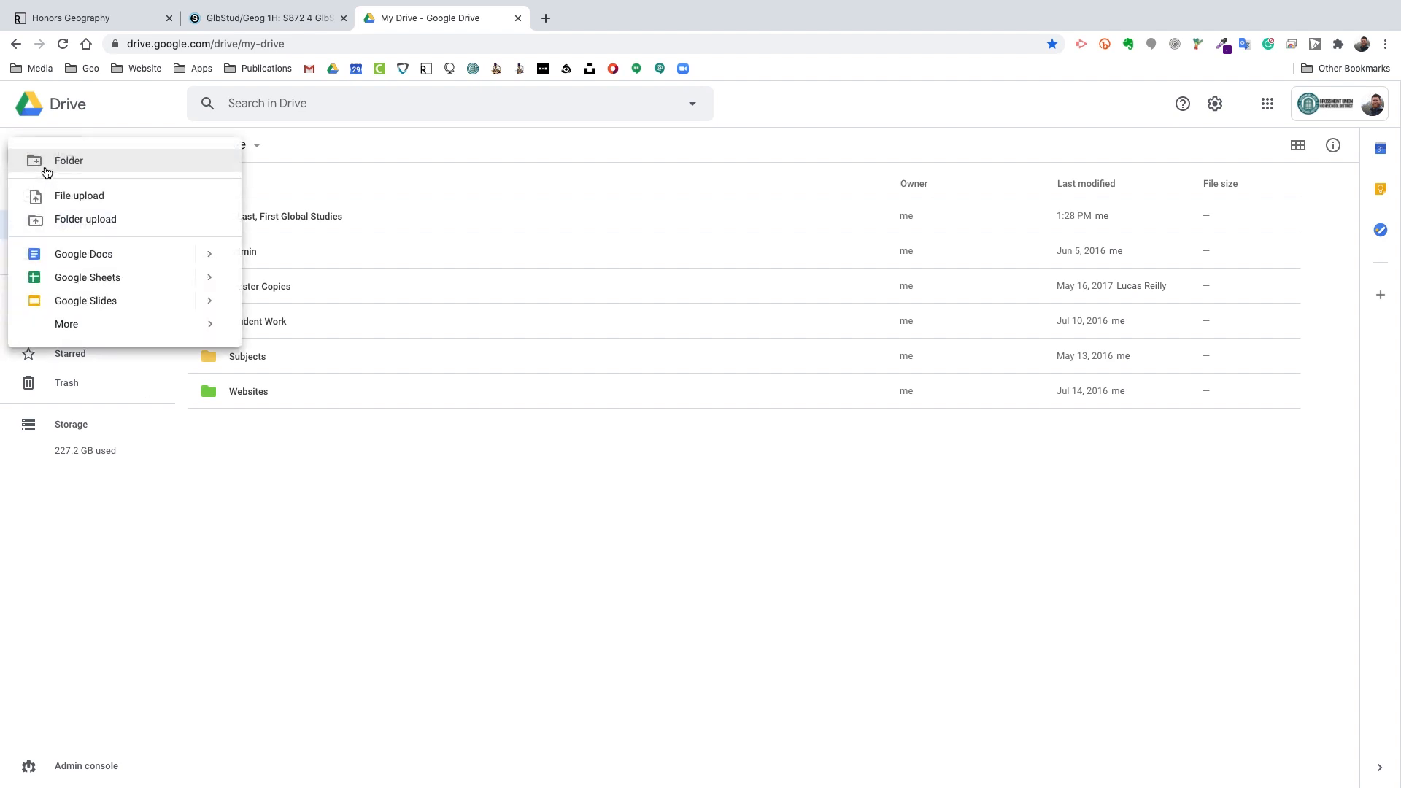
left_click(76, 256)
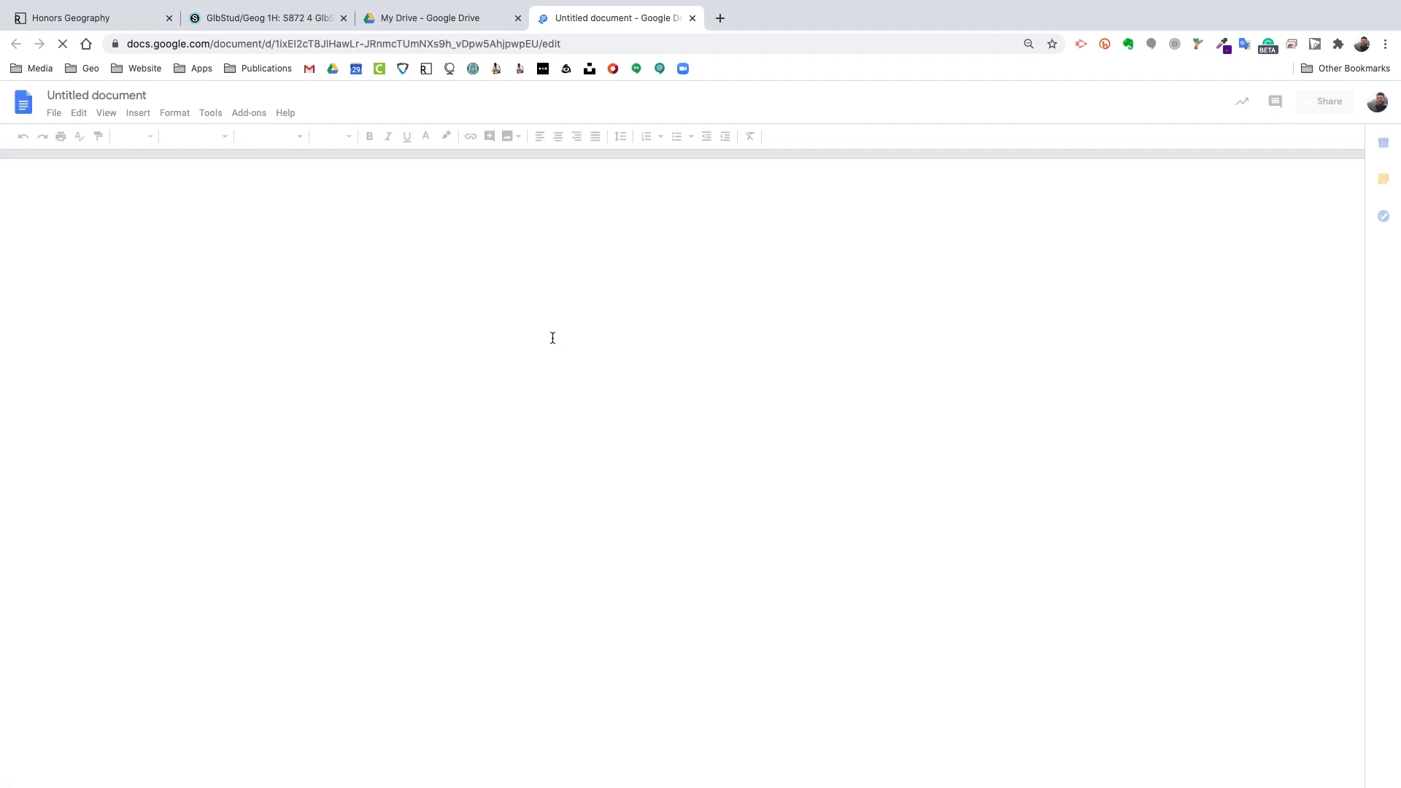
Step: Rename the untitled Google Doc to 'Sample' and close its tab
left_click(94, 96)
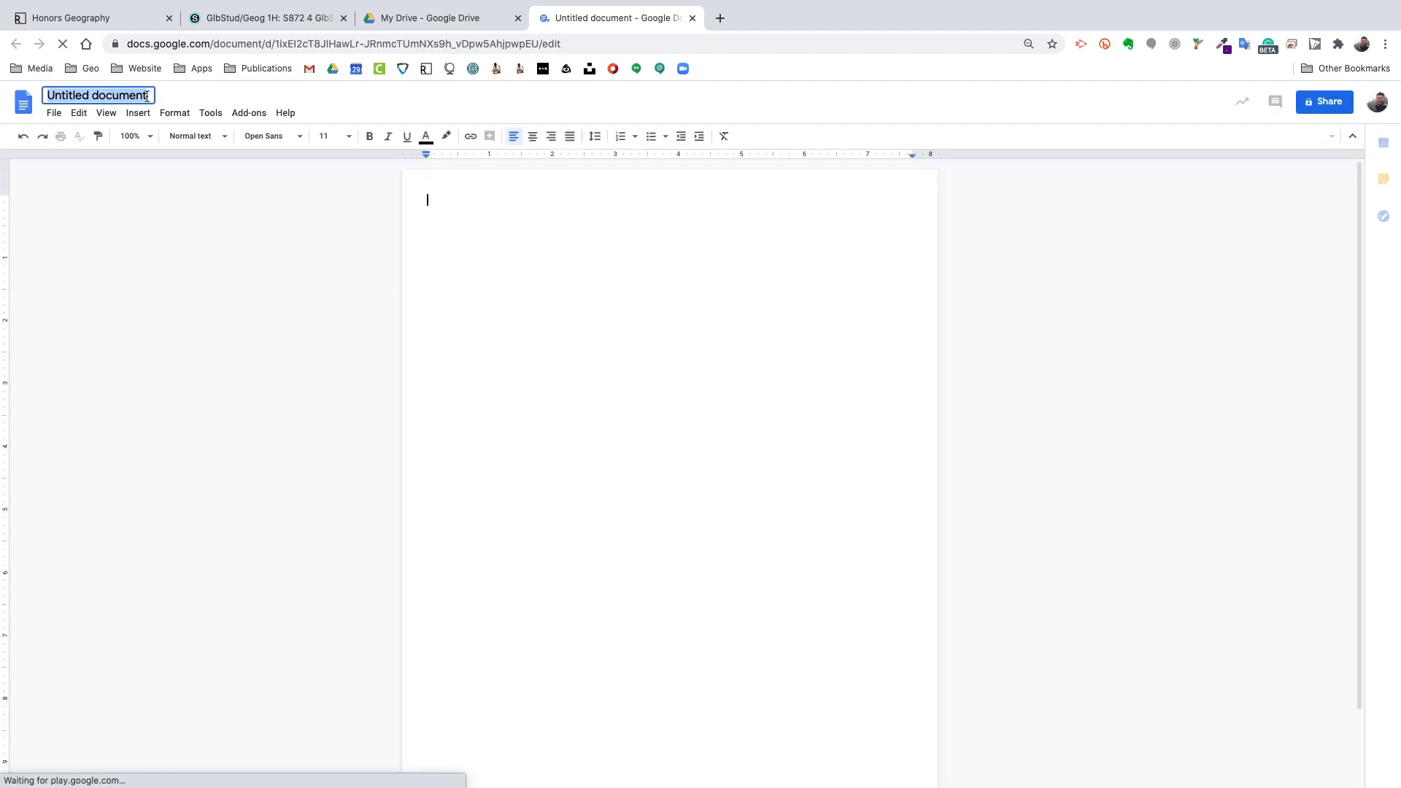
left_click(146, 95)
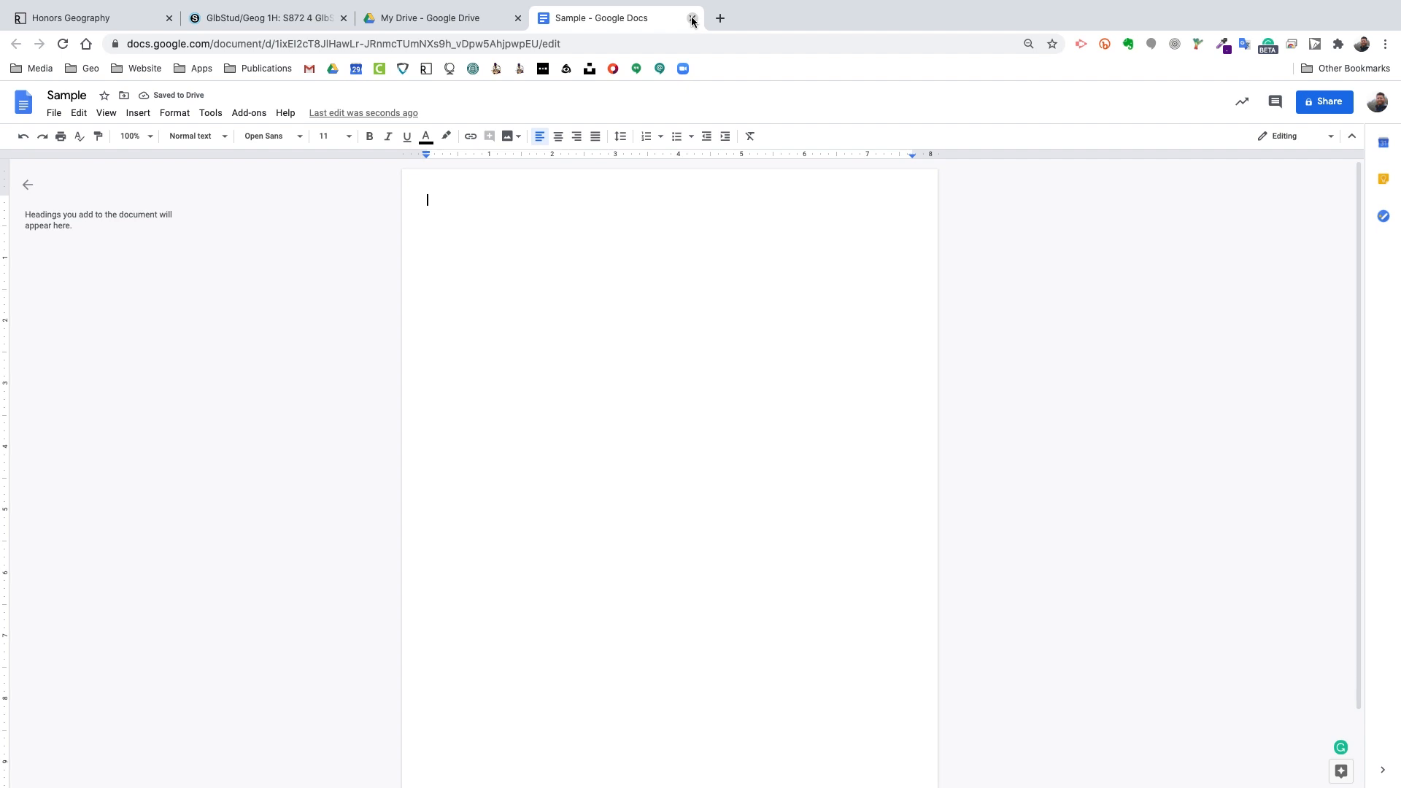
type("Sample")
left_click(693, 19)
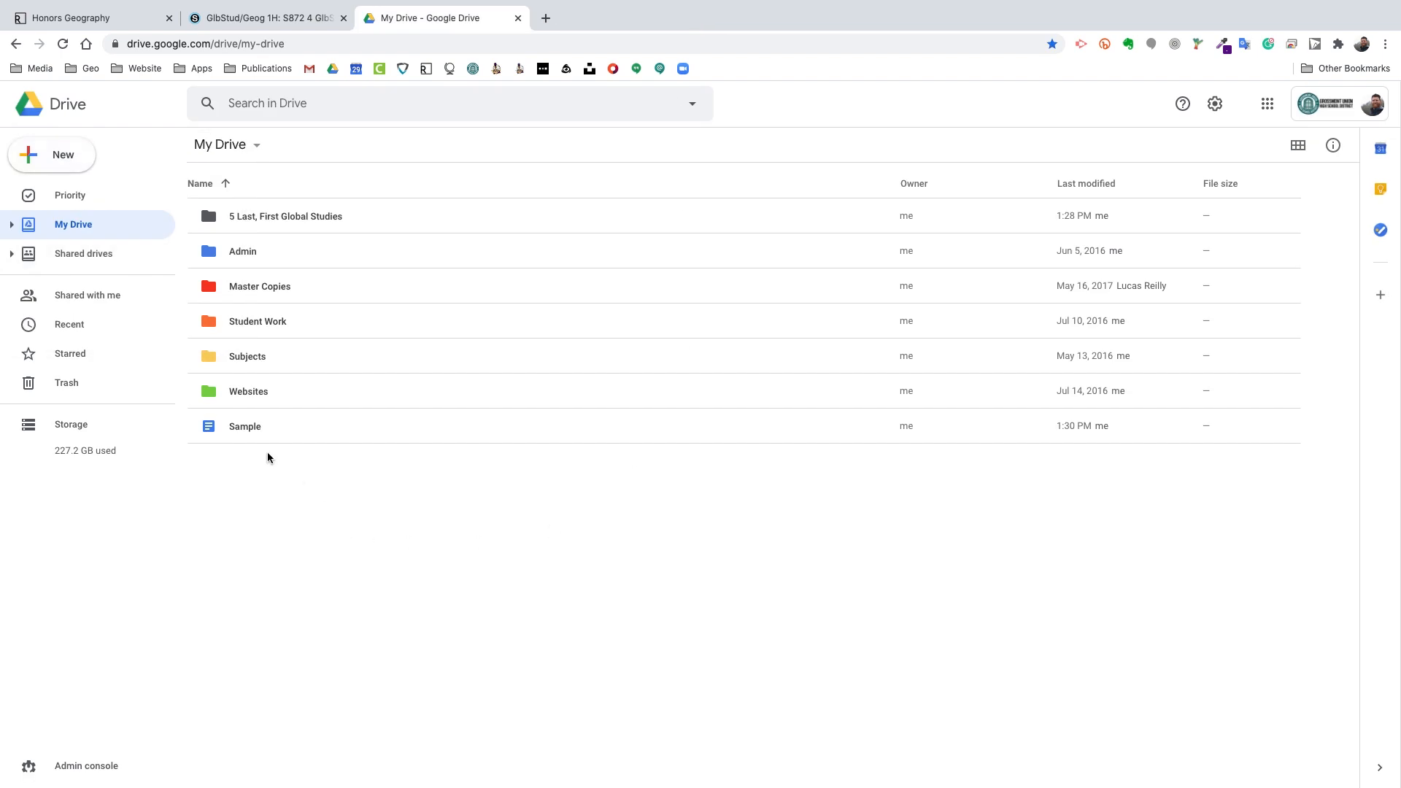
Step: Move the Sample doc into the '5 Last, First Global Studies' folder and open that folder
left_click(260, 427)
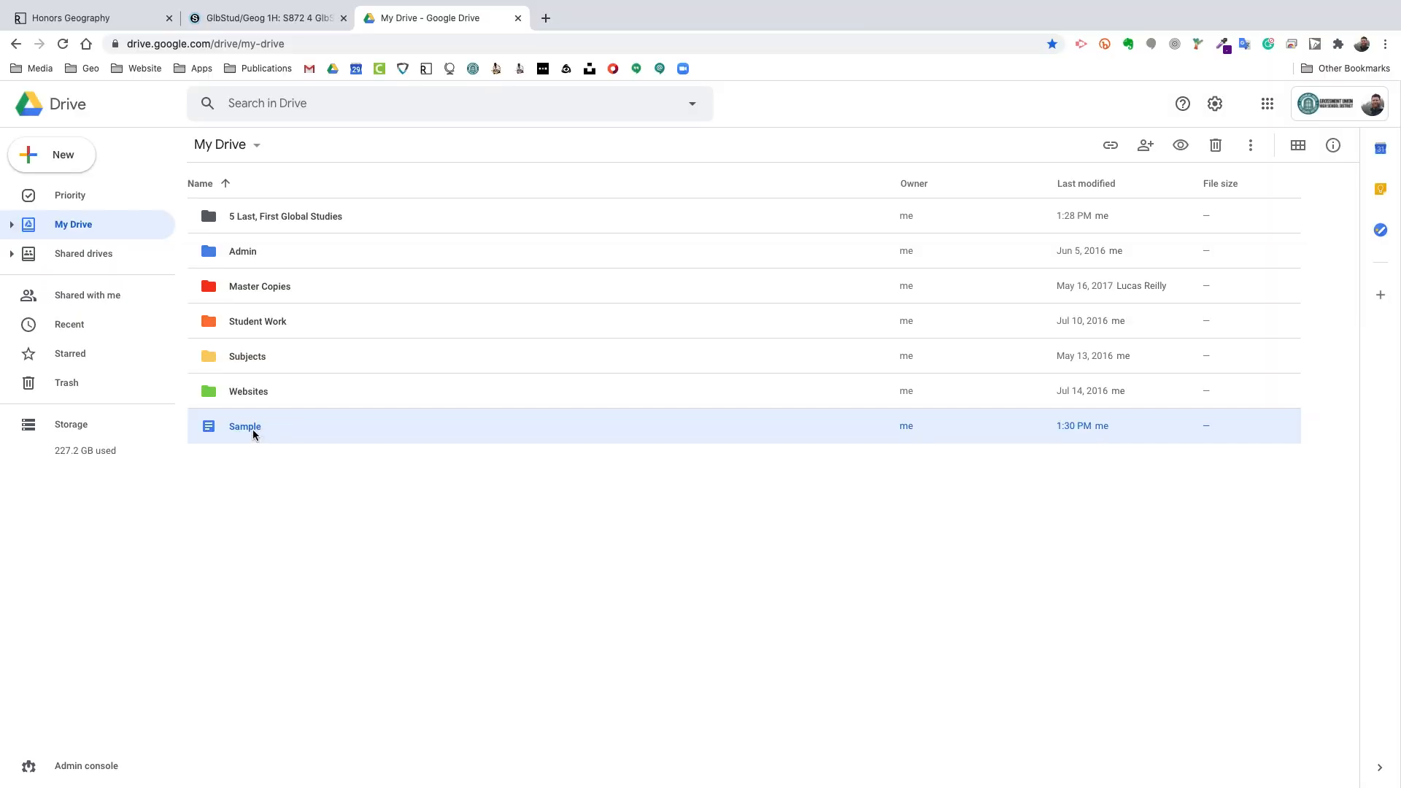
left_click_drag(254, 435, 272, 215)
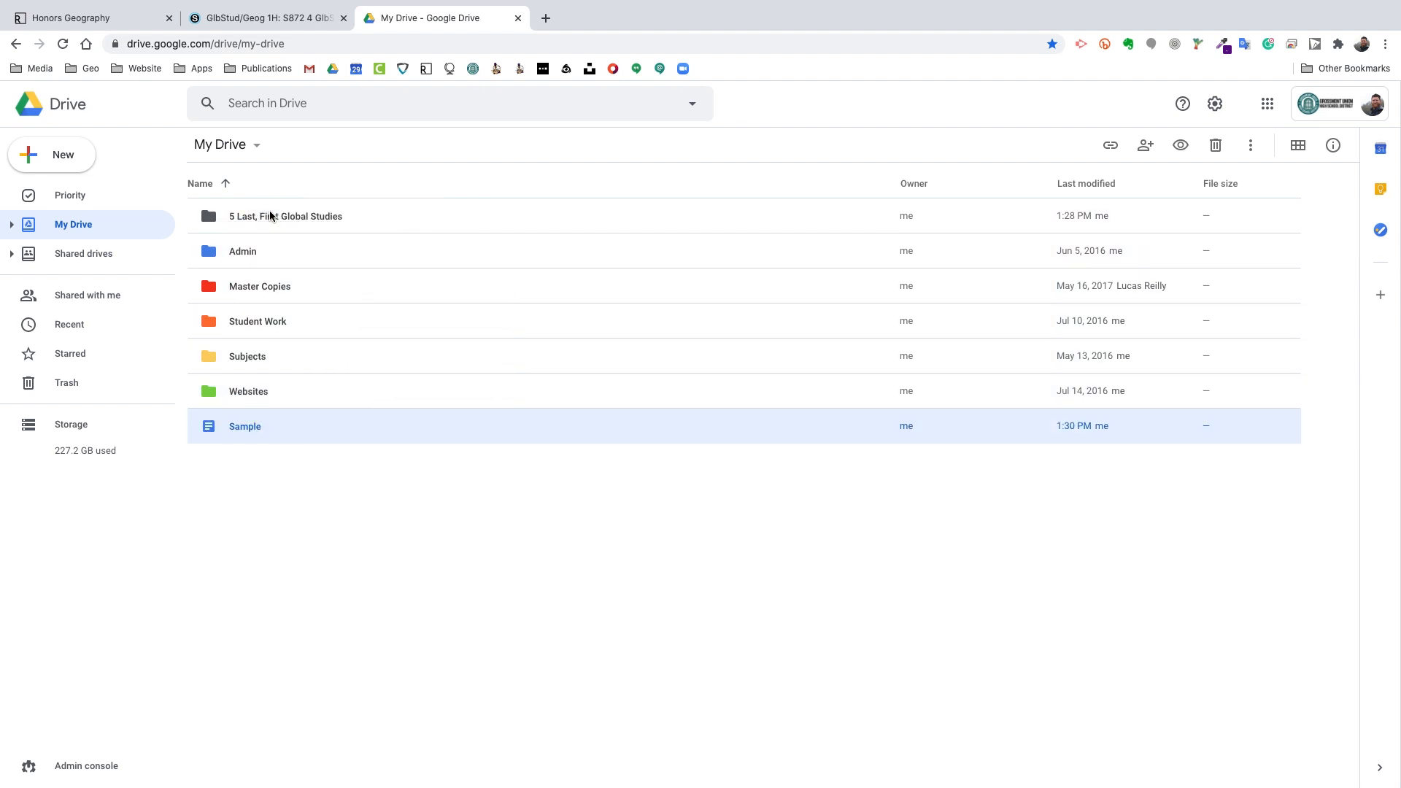
double_click(317, 217)
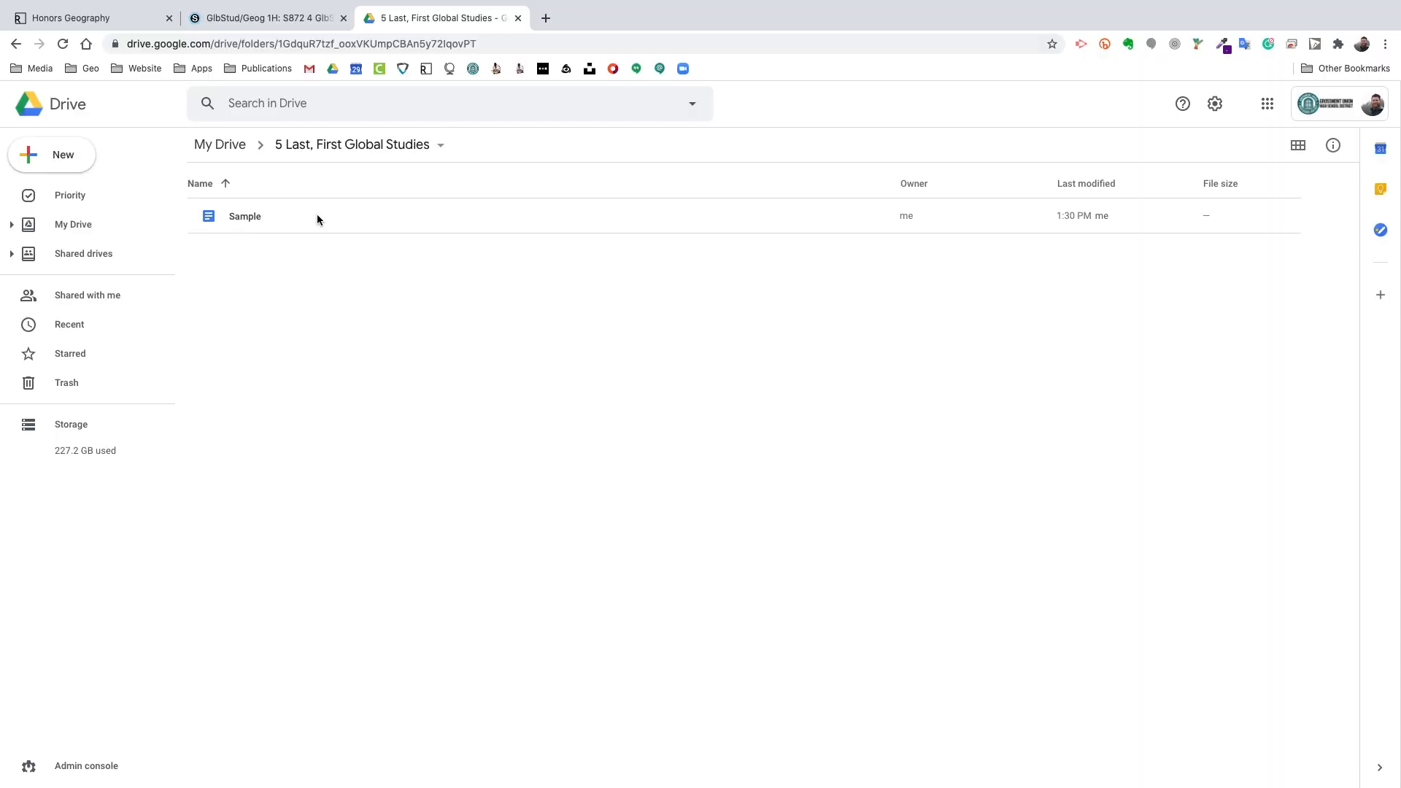
Step: Copy the Sample doc's share link and return to the Schoology Honors Geo Q1 Period 7 page
left_click(275, 220)
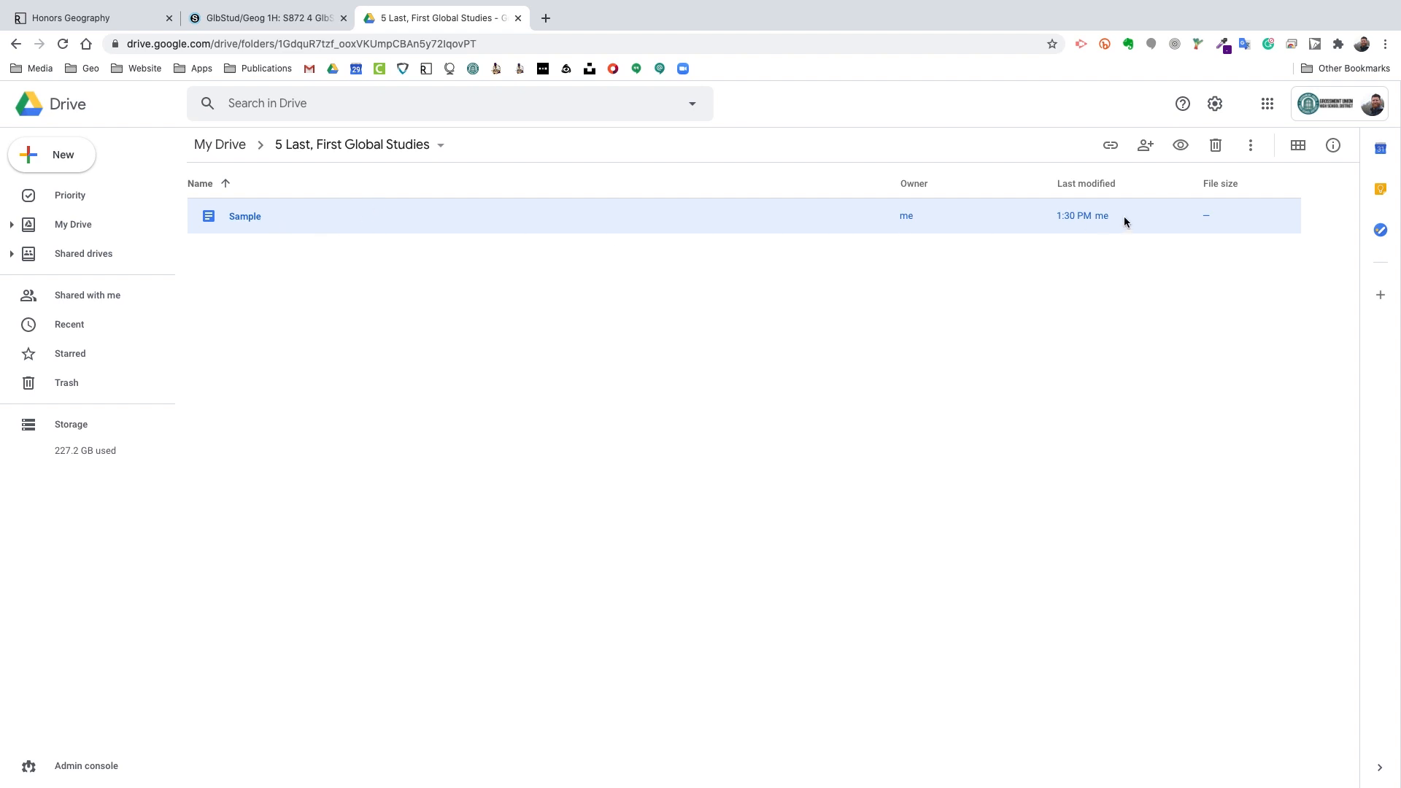
left_click(1111, 145)
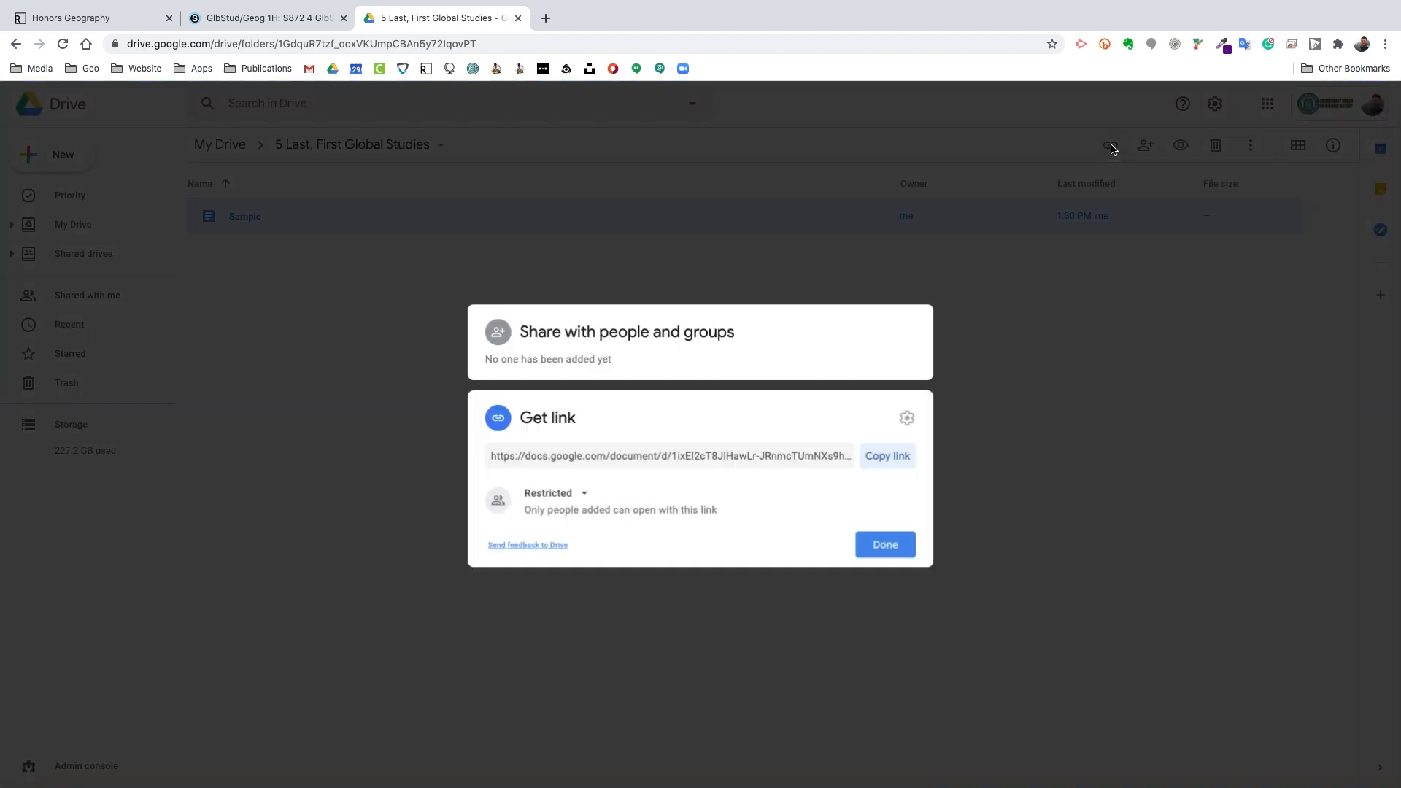
left_click(889, 458)
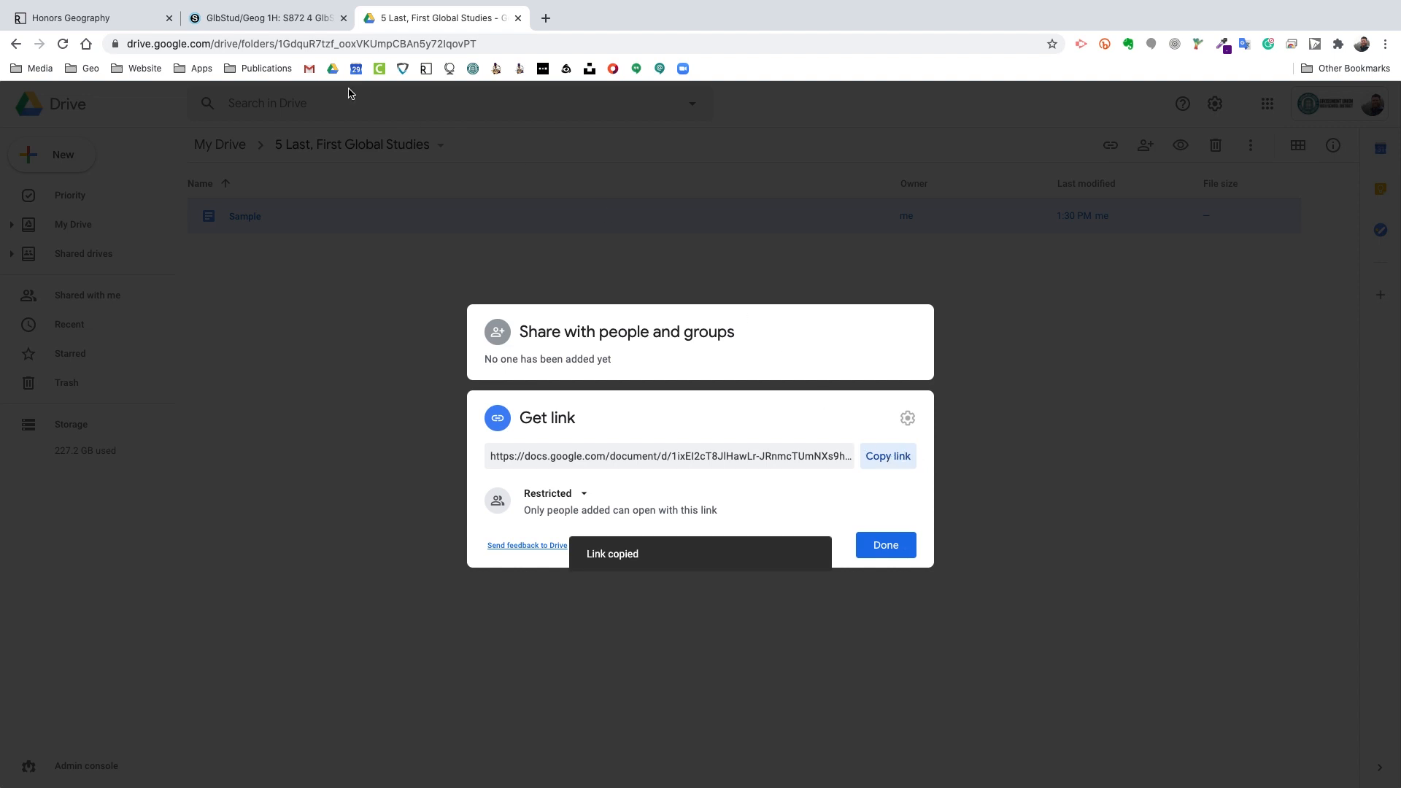
left_click(268, 19)
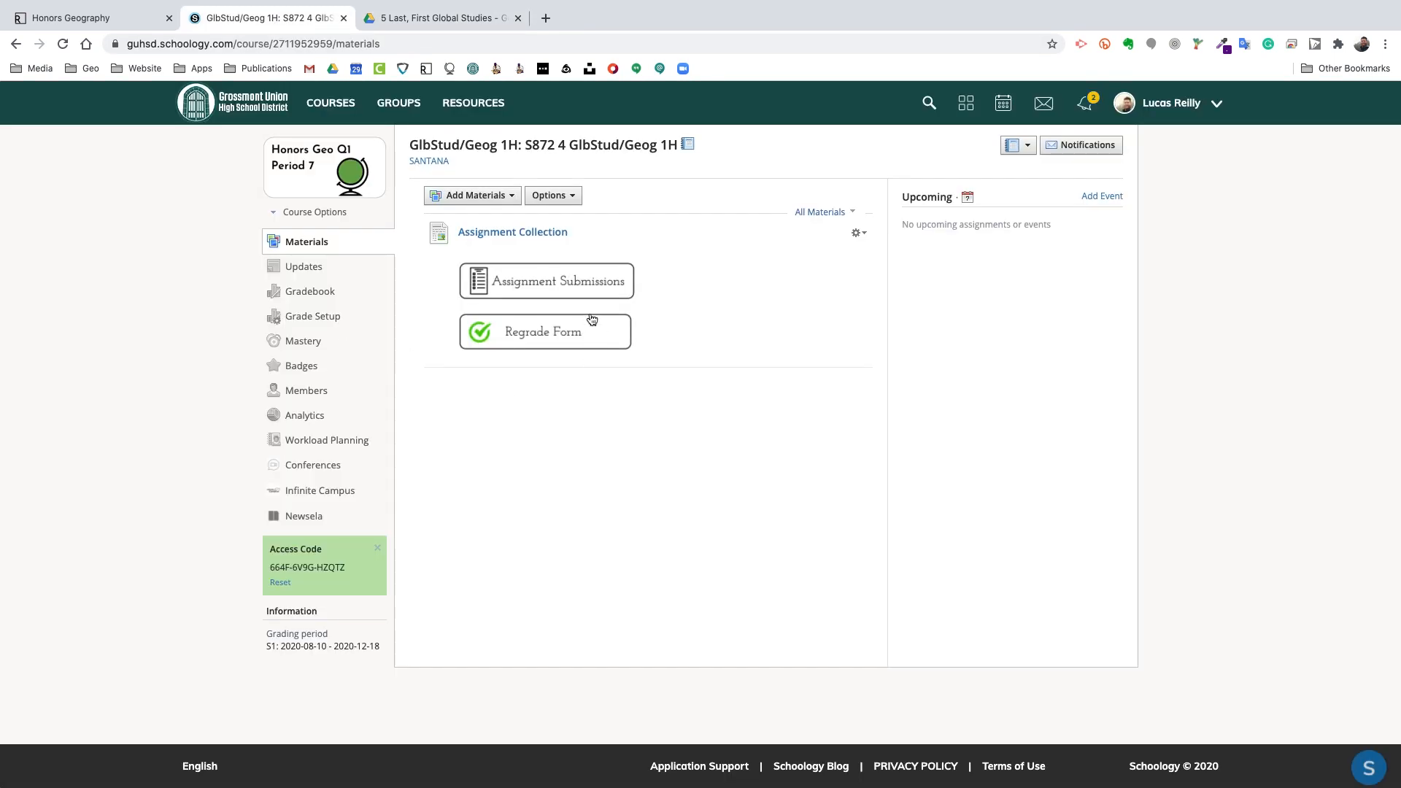
Step: Open Assignment Submissions from the course Materials page to reach the Google Form
left_click(586, 284)
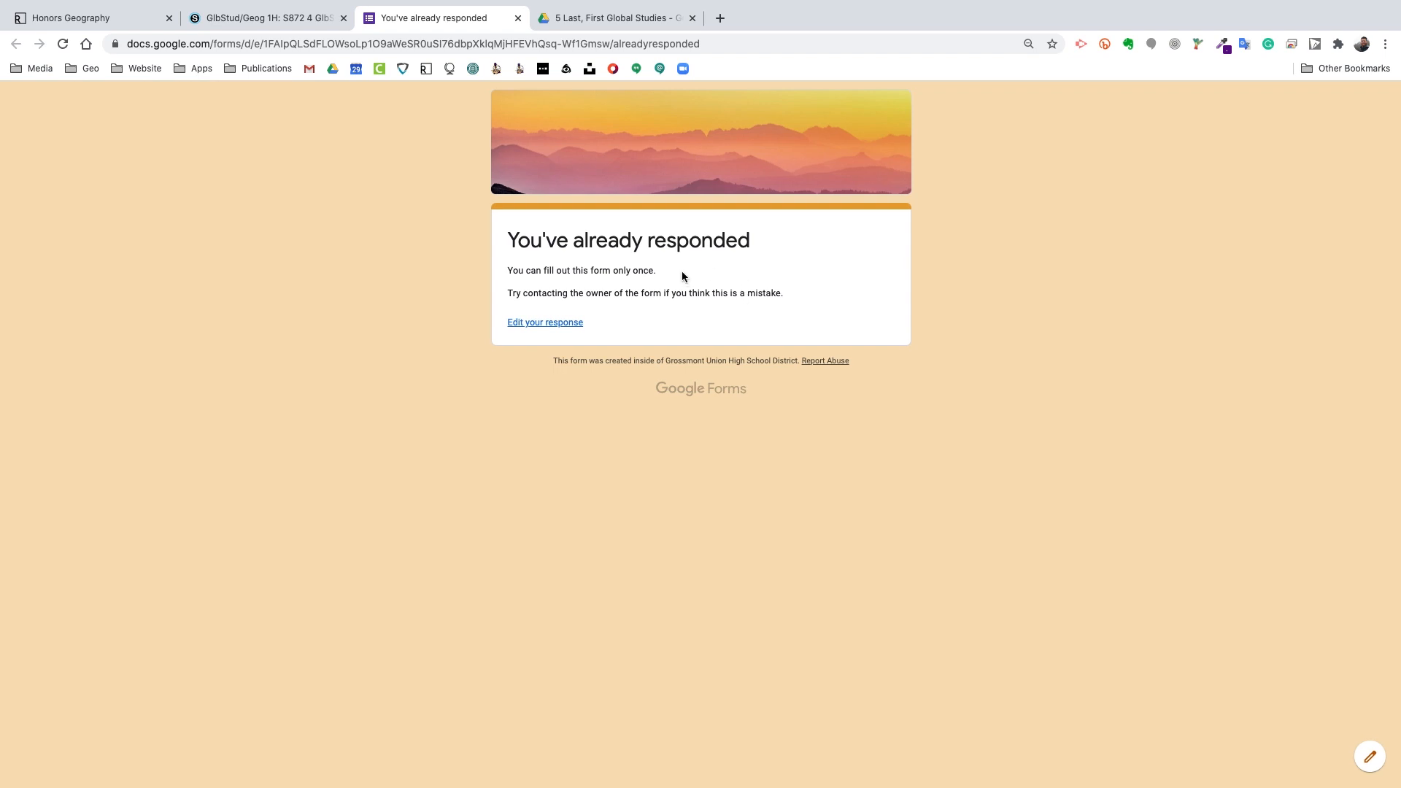
Step: Edit the earlier form response and advance to the Assignments section's Drive-folder URL question
scroll(536, 231, "up", 5)
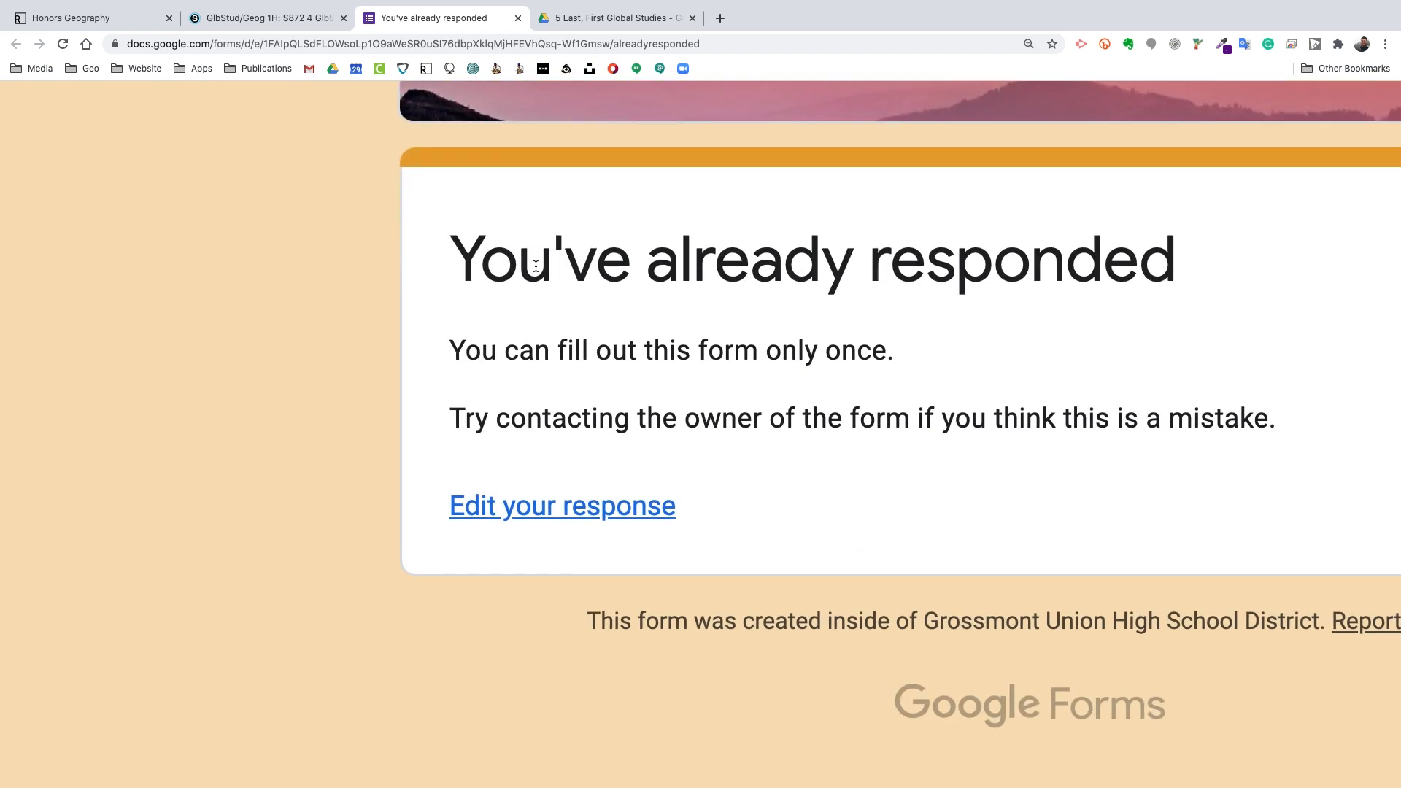
left_click(1120, 425)
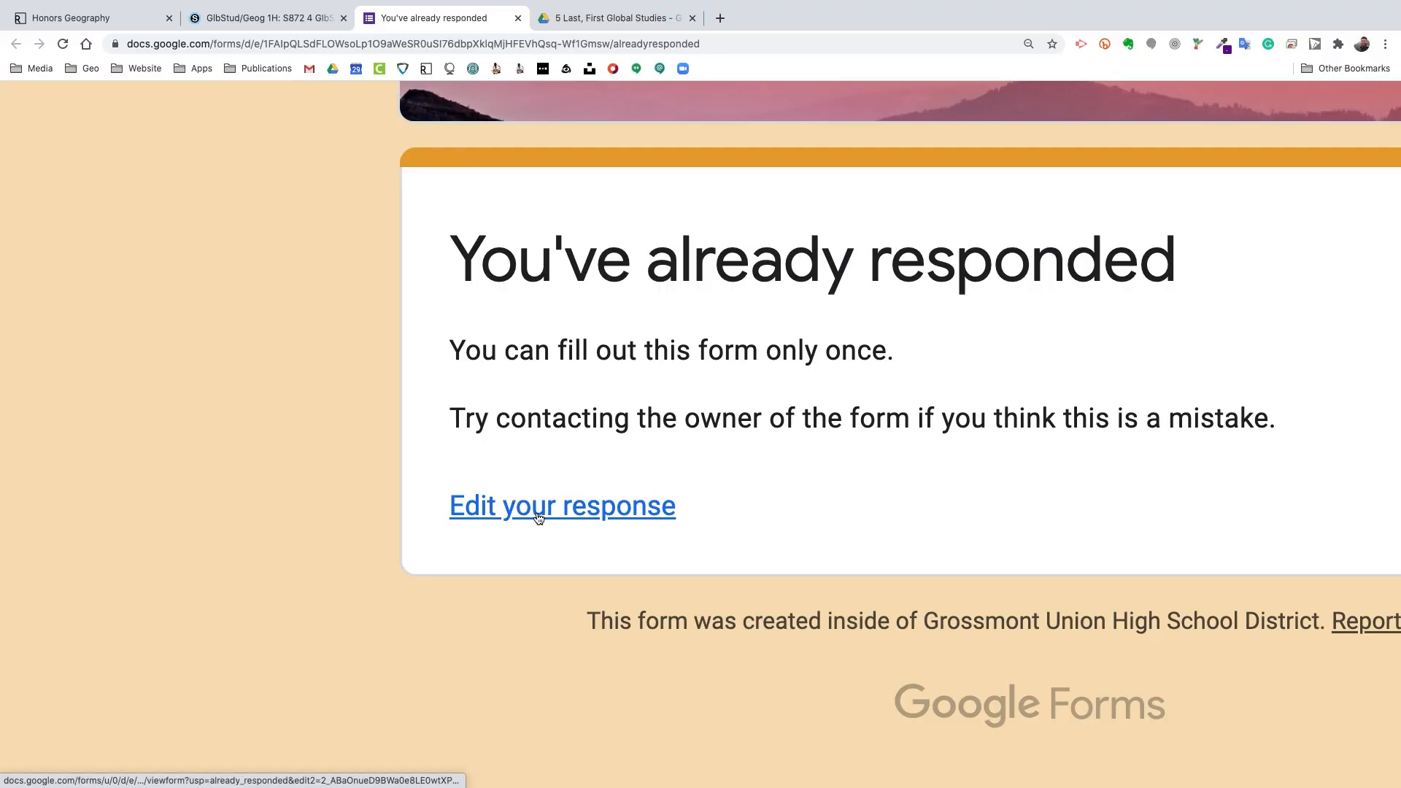
left_click(538, 512)
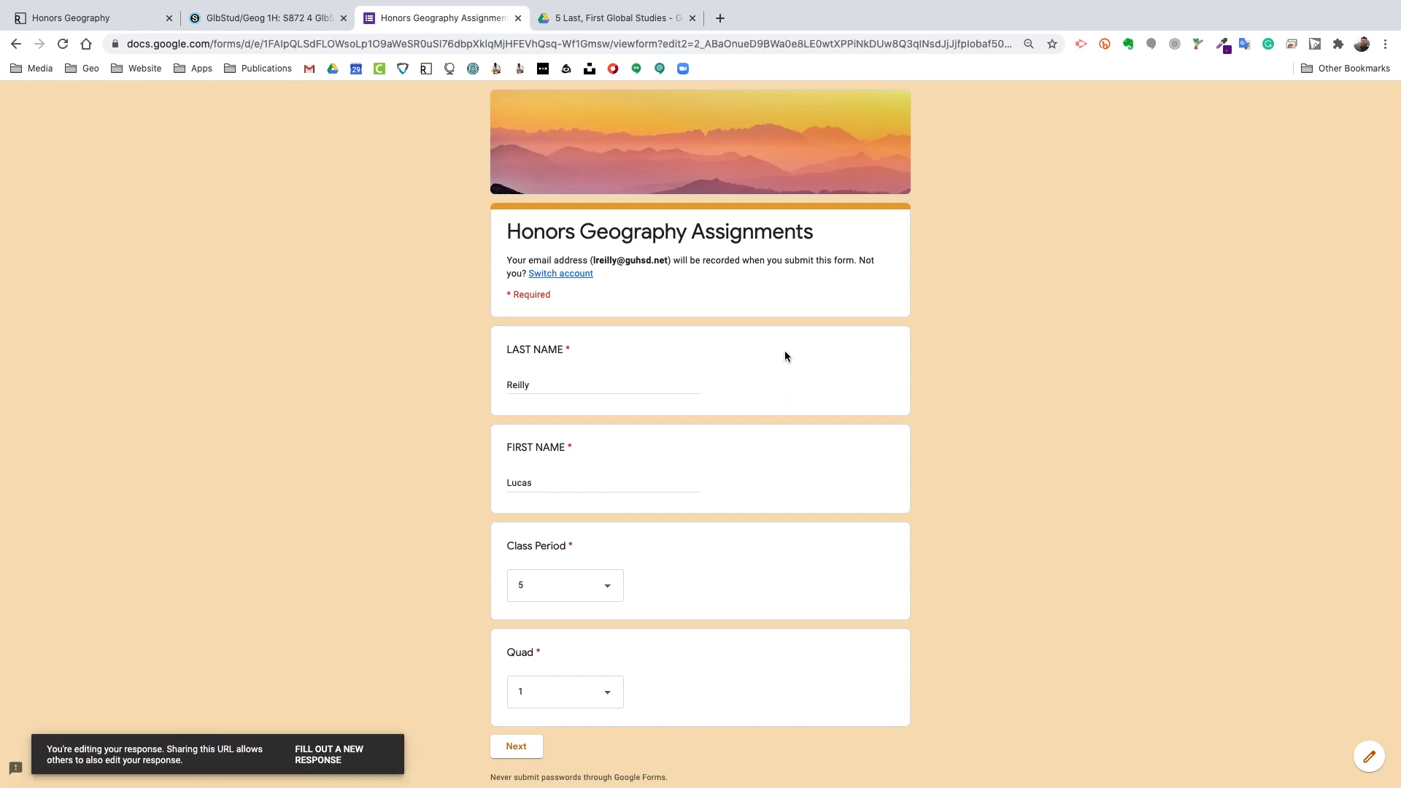
scroll(786, 356, "down", 2)
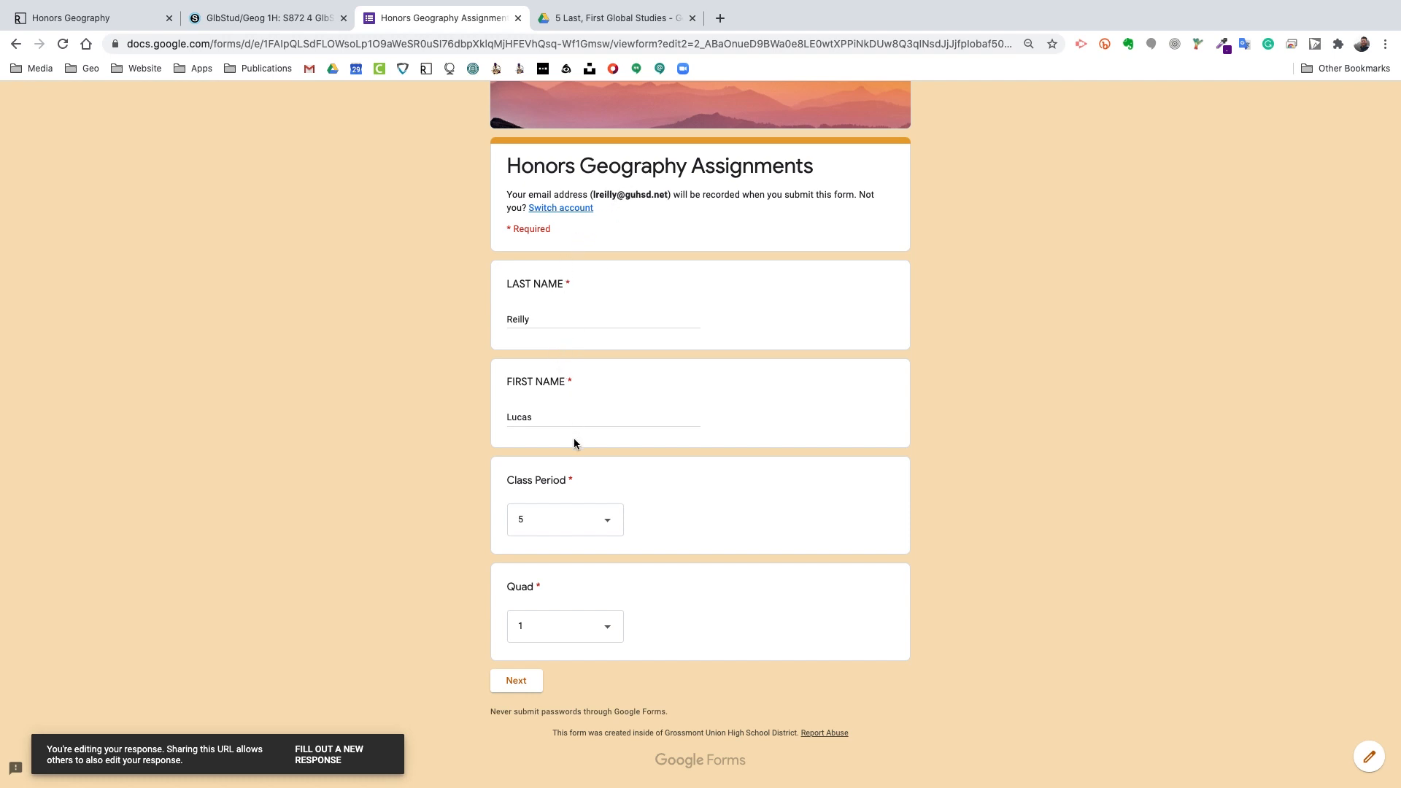
left_click(519, 681)
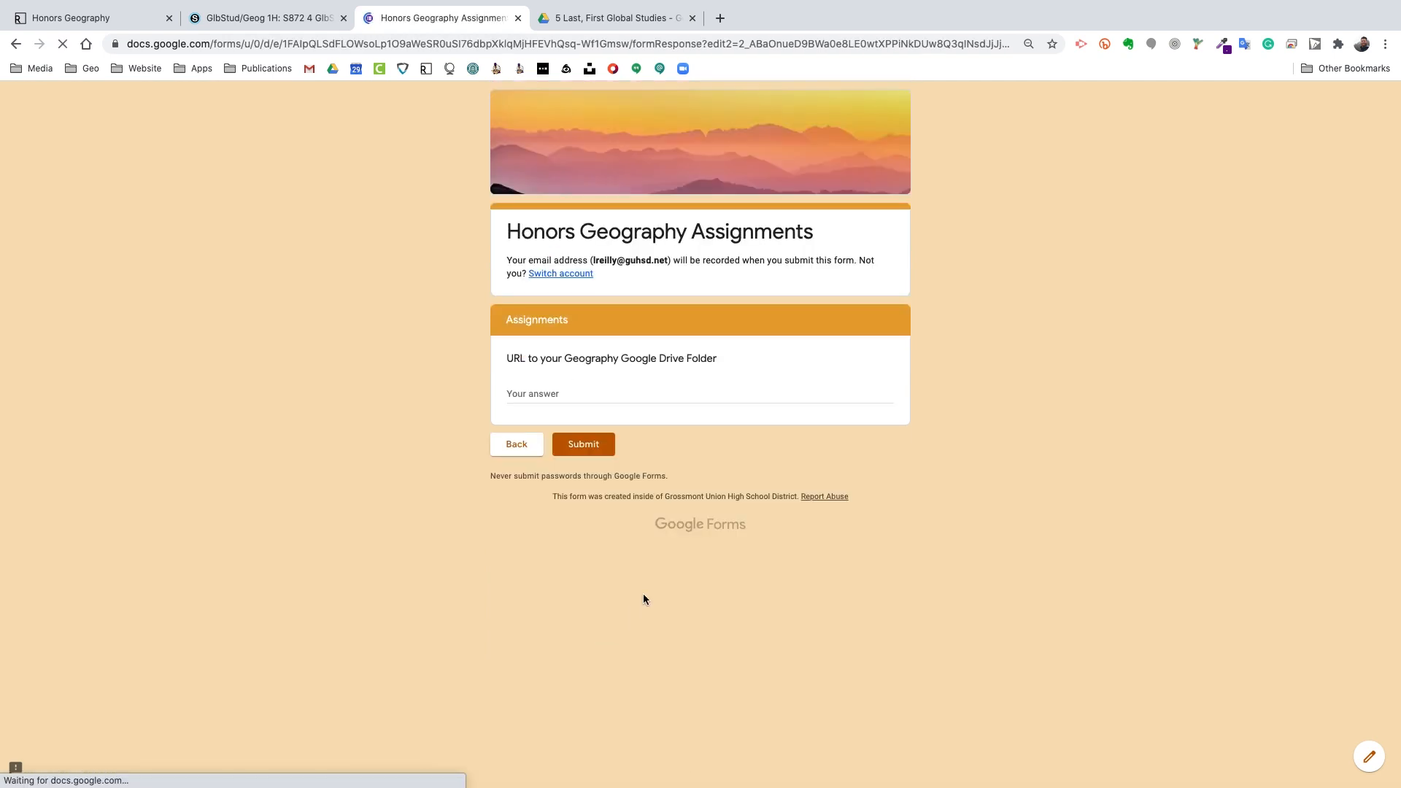